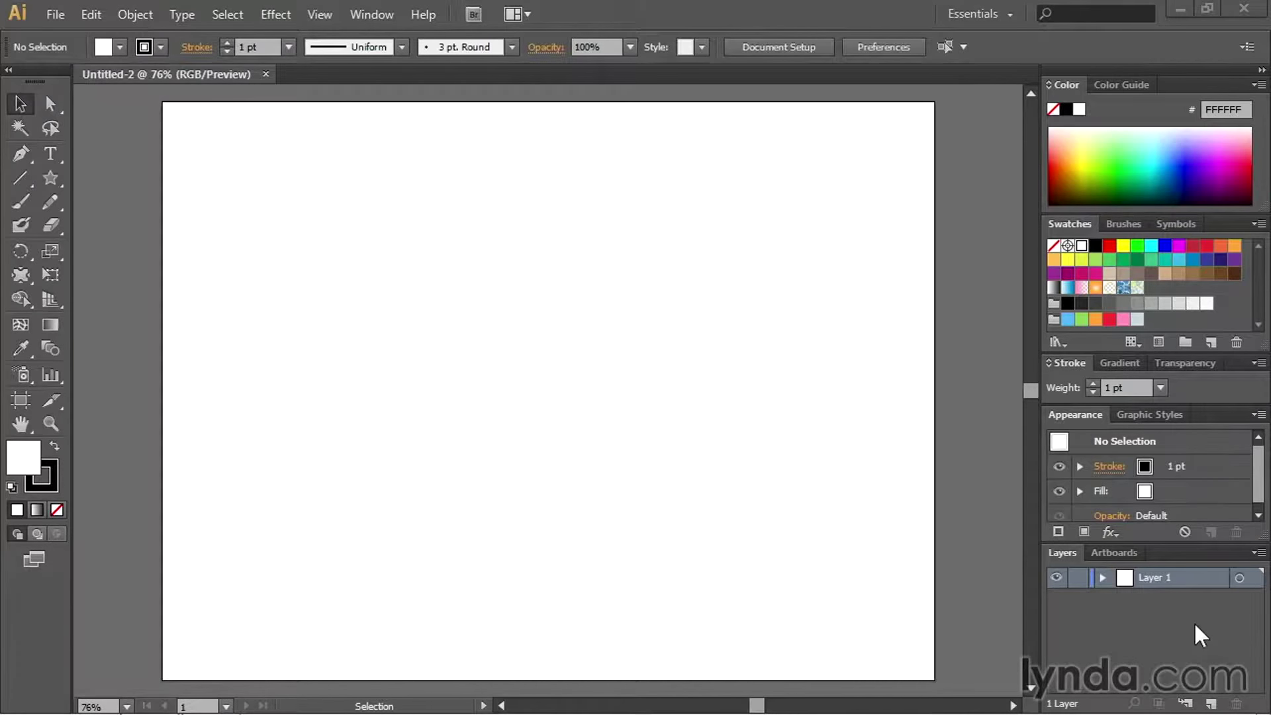
# Step: Draw a five-pointed outline star on the artboard with the Star Tool
pyautogui.click(57, 177)
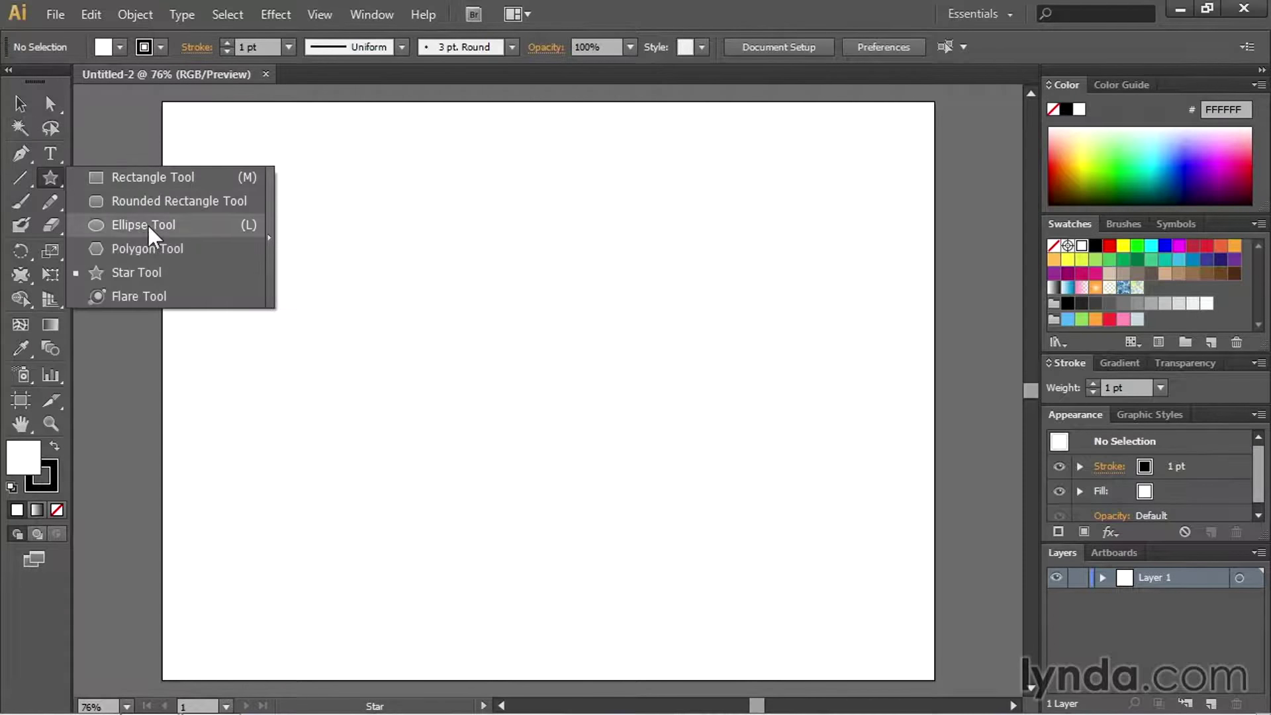
pyautogui.click(156, 266)
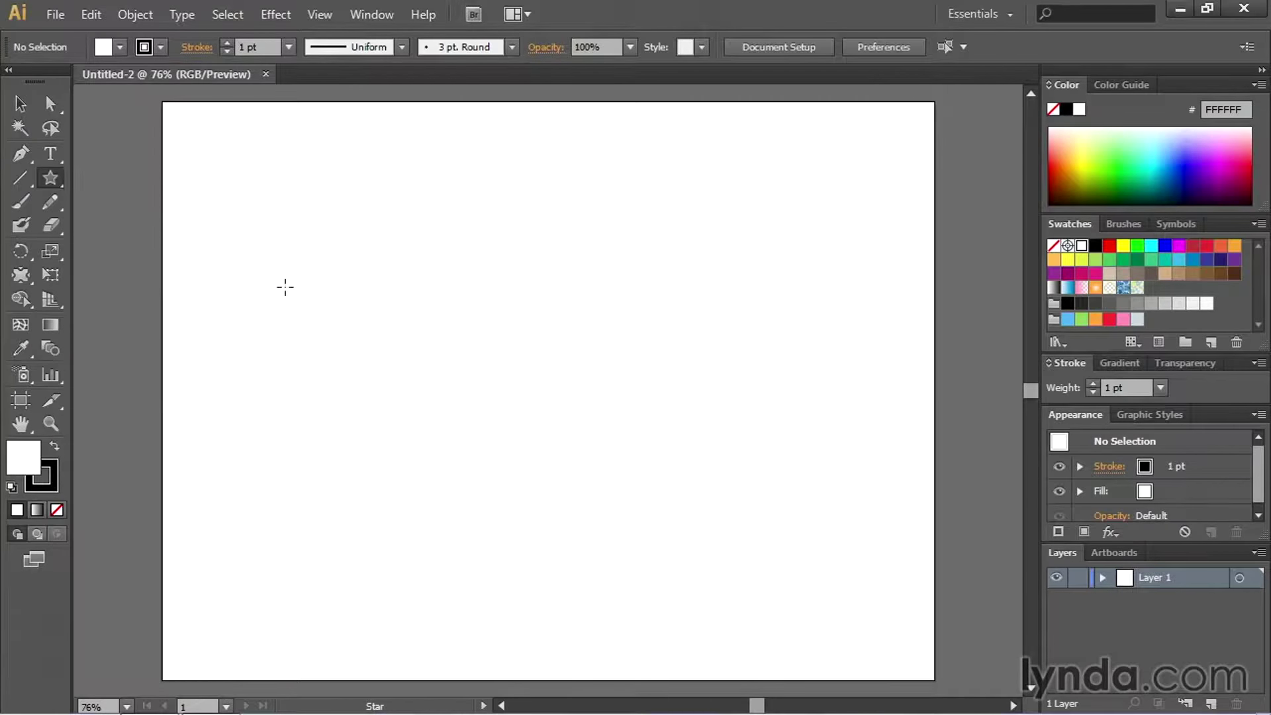
pyautogui.moveTo(250, 250); pyautogui.dragTo(322, 350)
# Step: Move the star toward the artboard's left side and Alt-drag a copy to the right
pyautogui.click(20, 103)
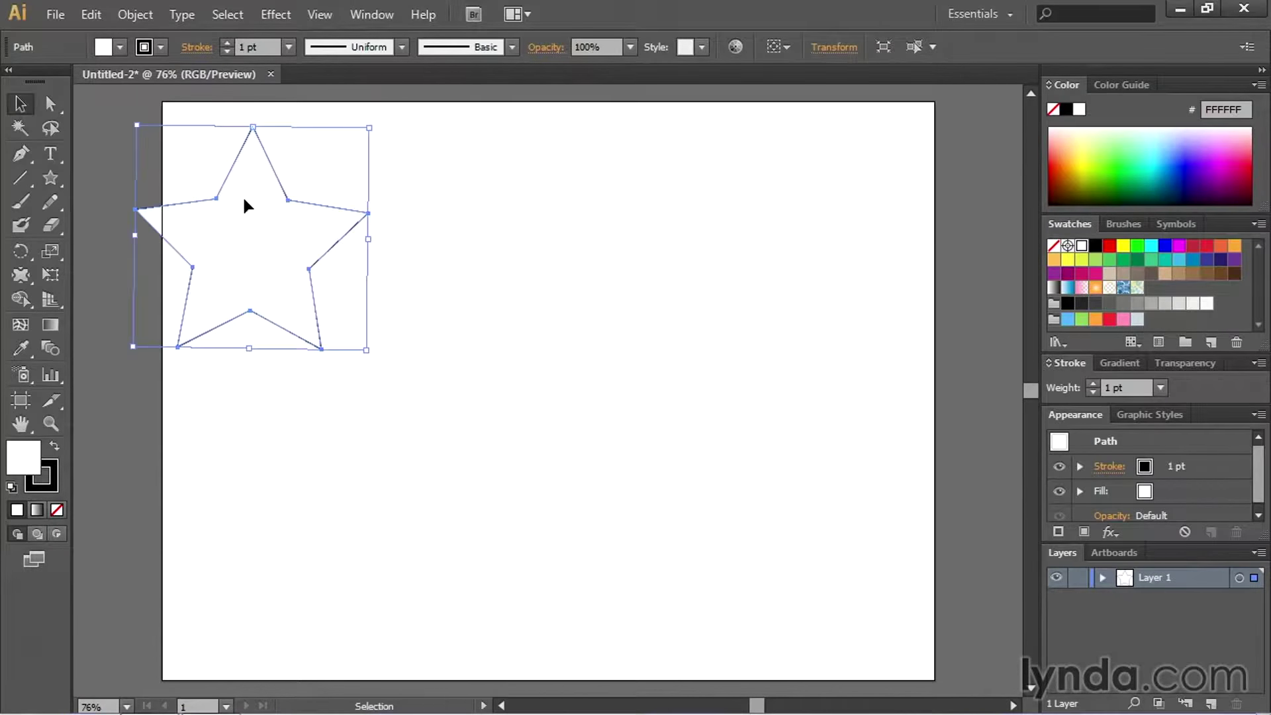
pyautogui.moveTo(255, 210); pyautogui.dragTo(318, 301)
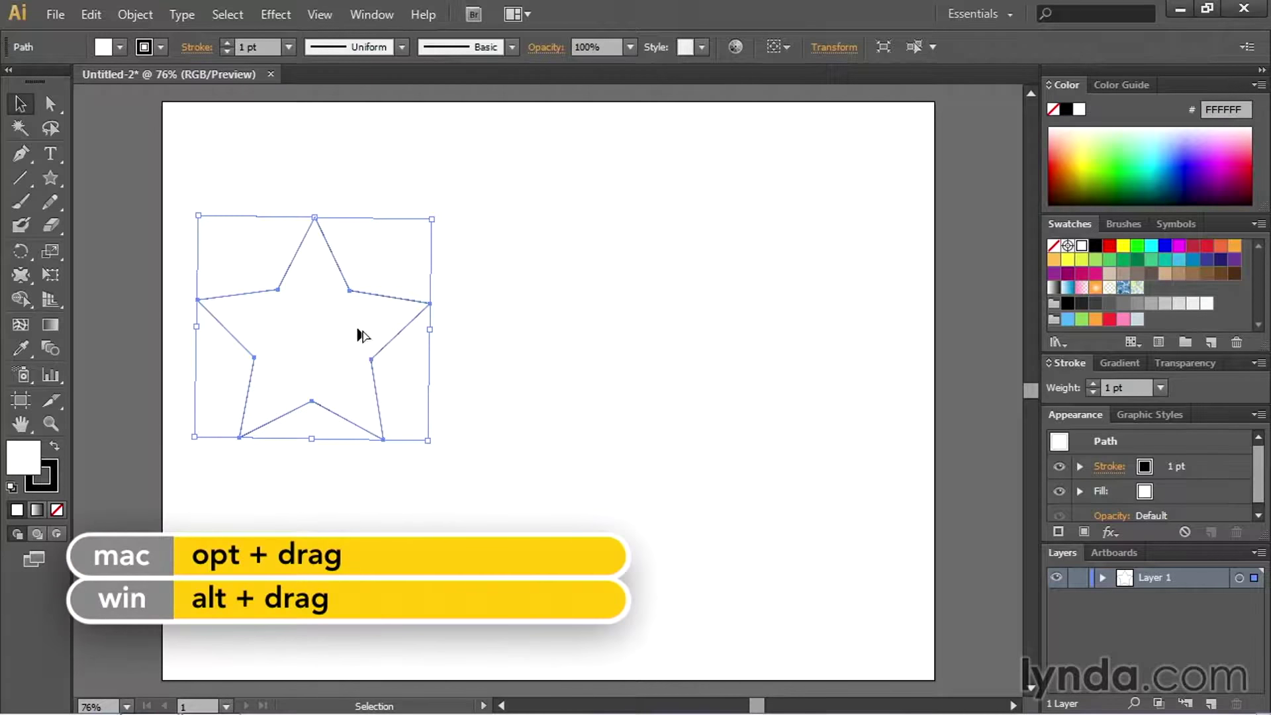
pyautogui.moveTo(328, 324); pyautogui.dragTo(815, 327)
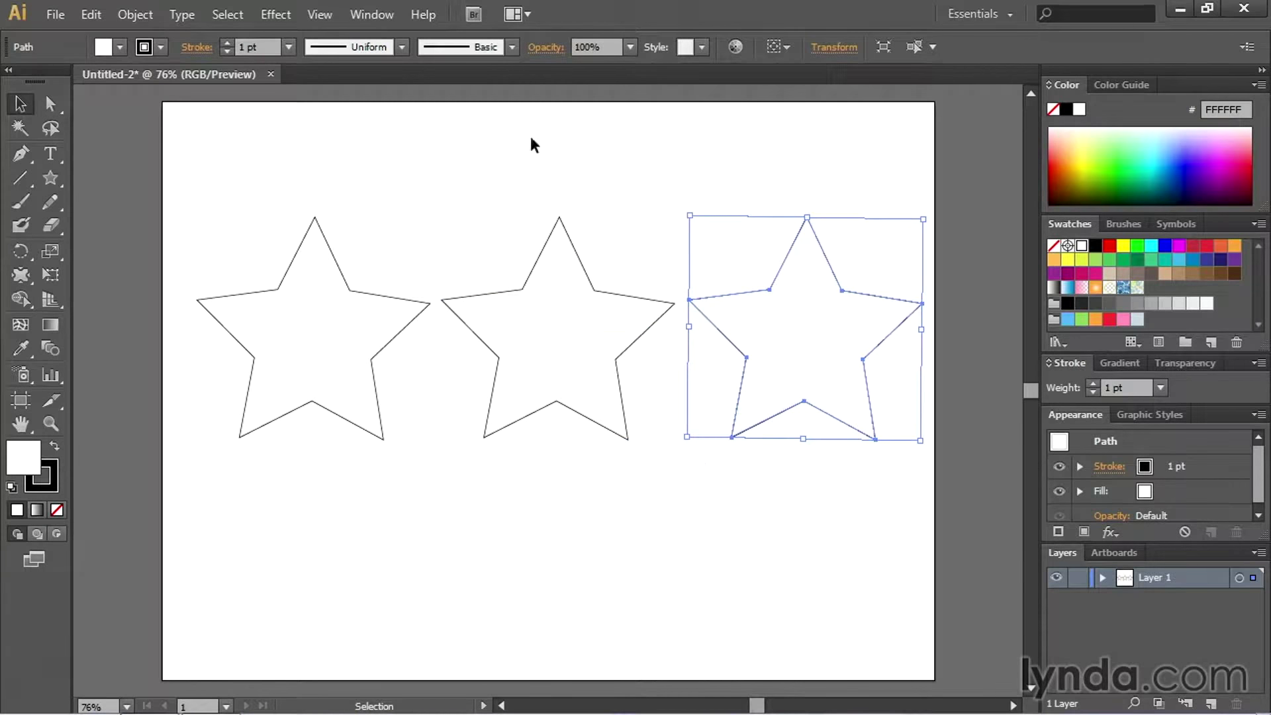
# Step: Fill the left star magenta and set its stroke to None
pyautogui.click(435, 191)
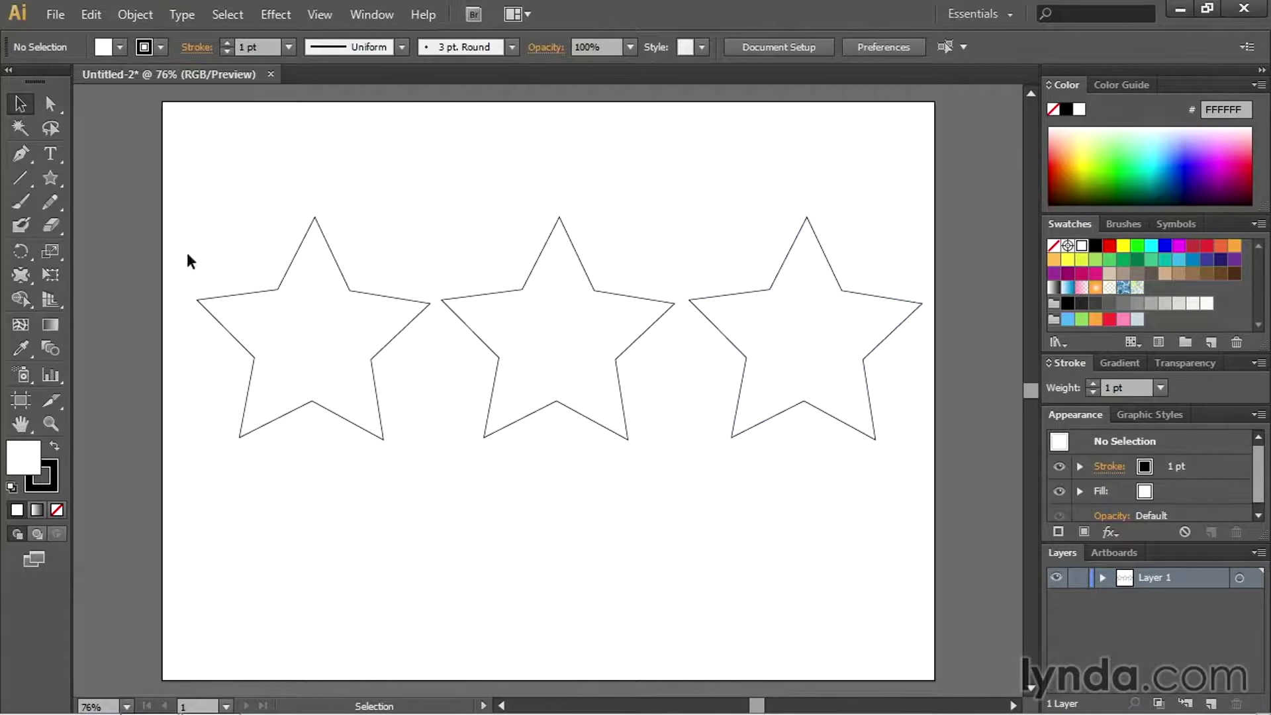
pyautogui.click(299, 256)
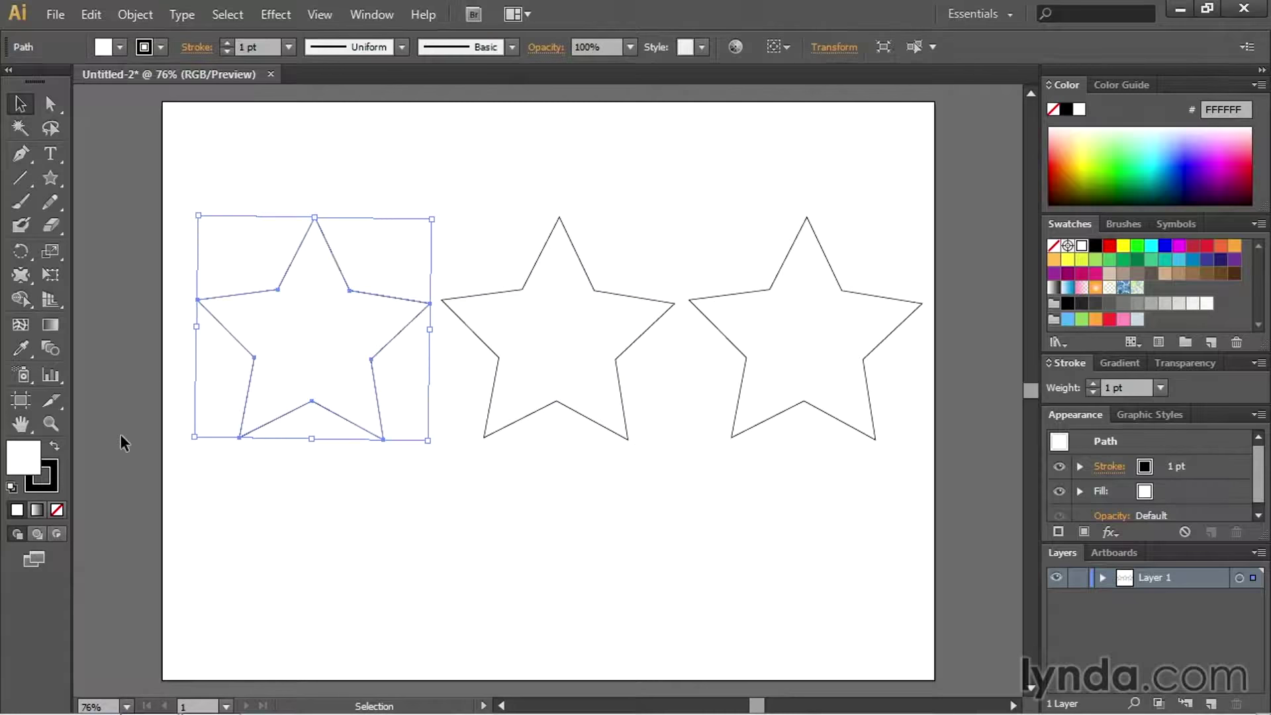
pyautogui.click(1180, 252)
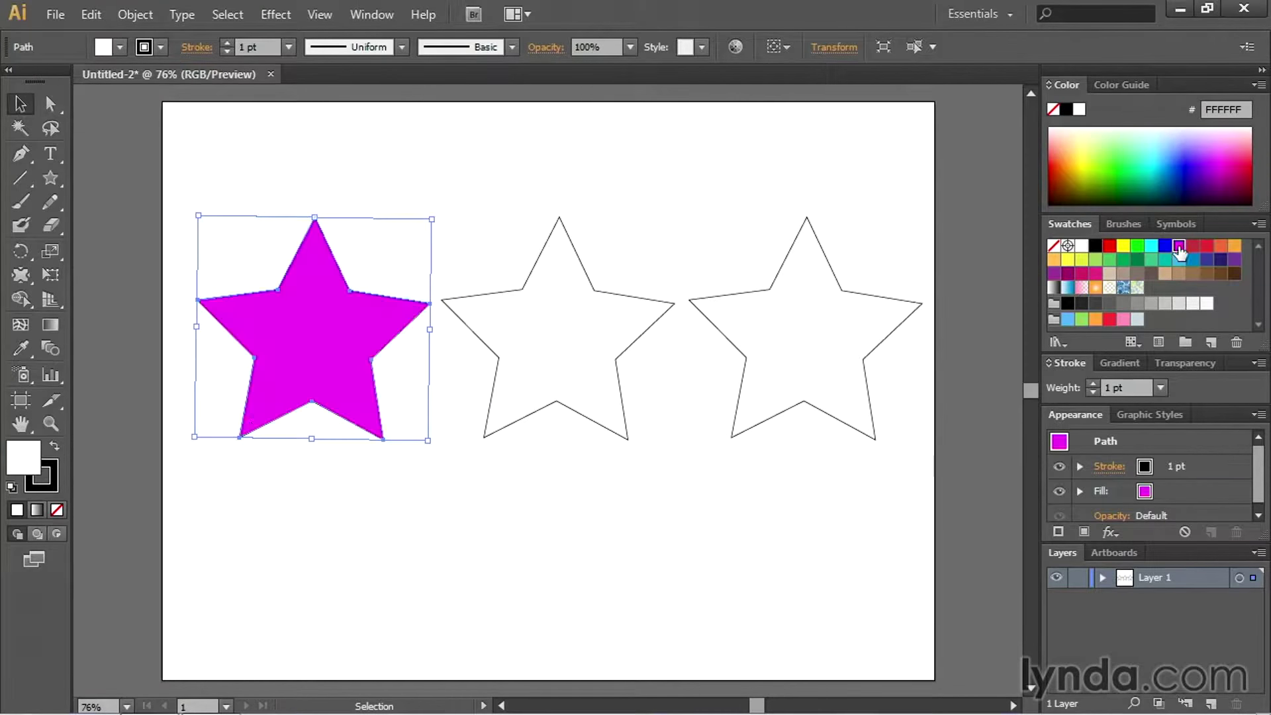
pyautogui.click(39, 482)
pyautogui.click(57, 509)
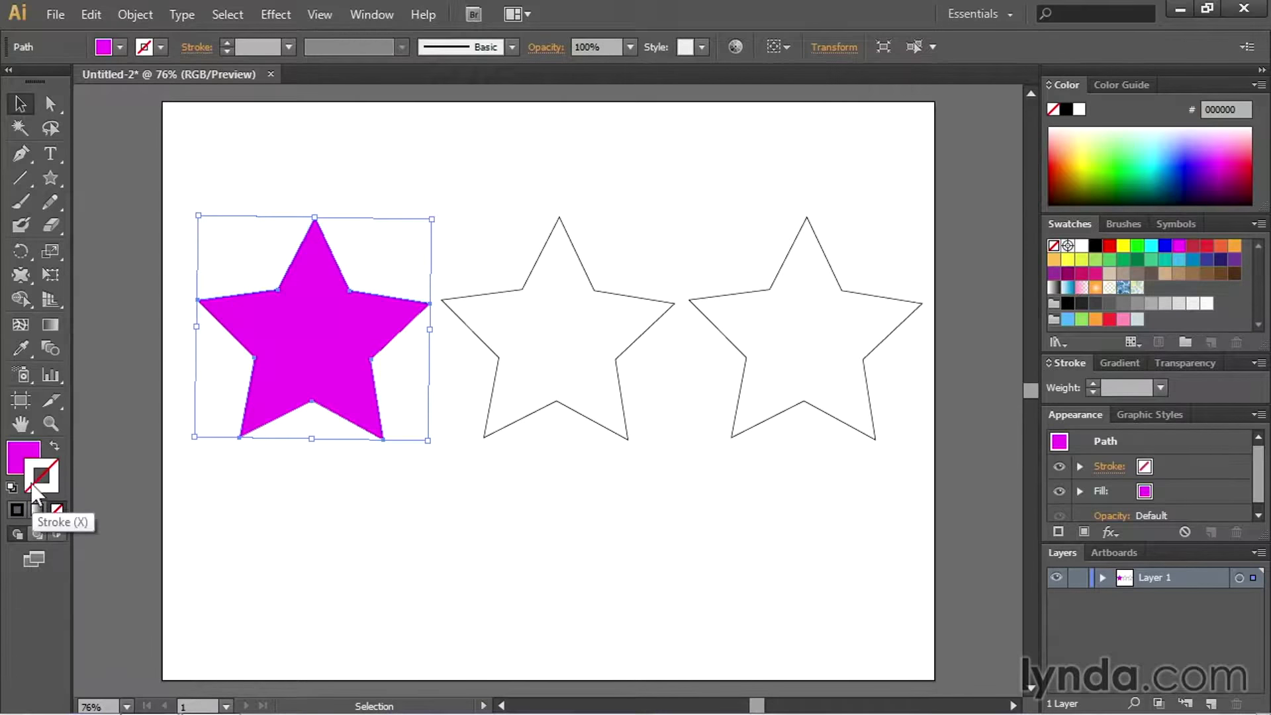
pyautogui.click(27, 472)
# Step: Give the middle star a yellow fill with no stroke
pyautogui.click(587, 400)
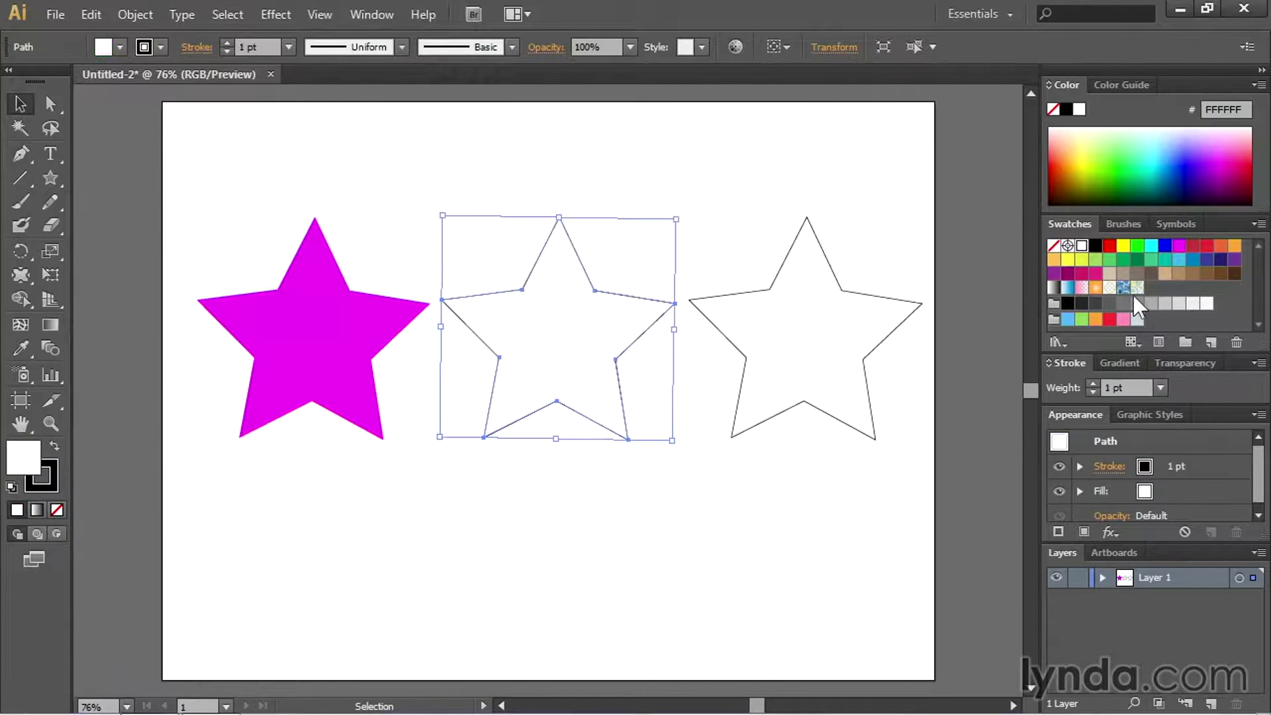
pyautogui.click(49, 487)
pyautogui.click(57, 510)
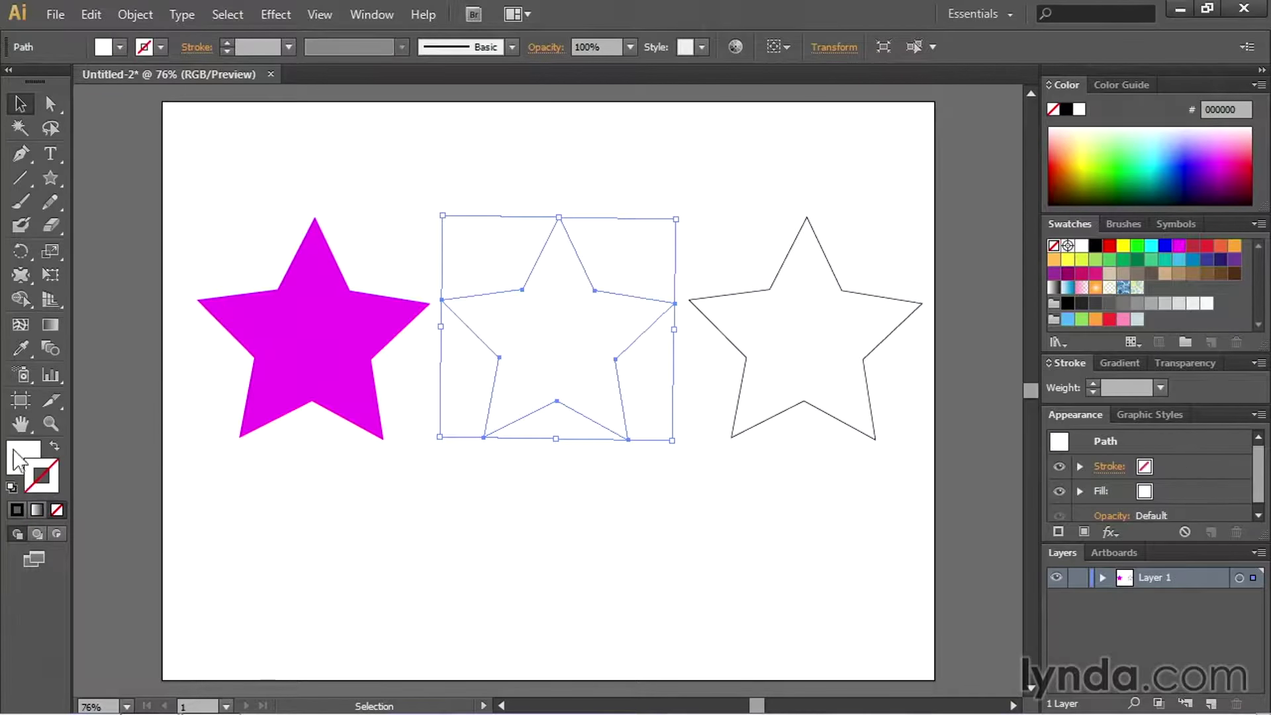
pyautogui.click(24, 457)
pyautogui.click(1124, 246)
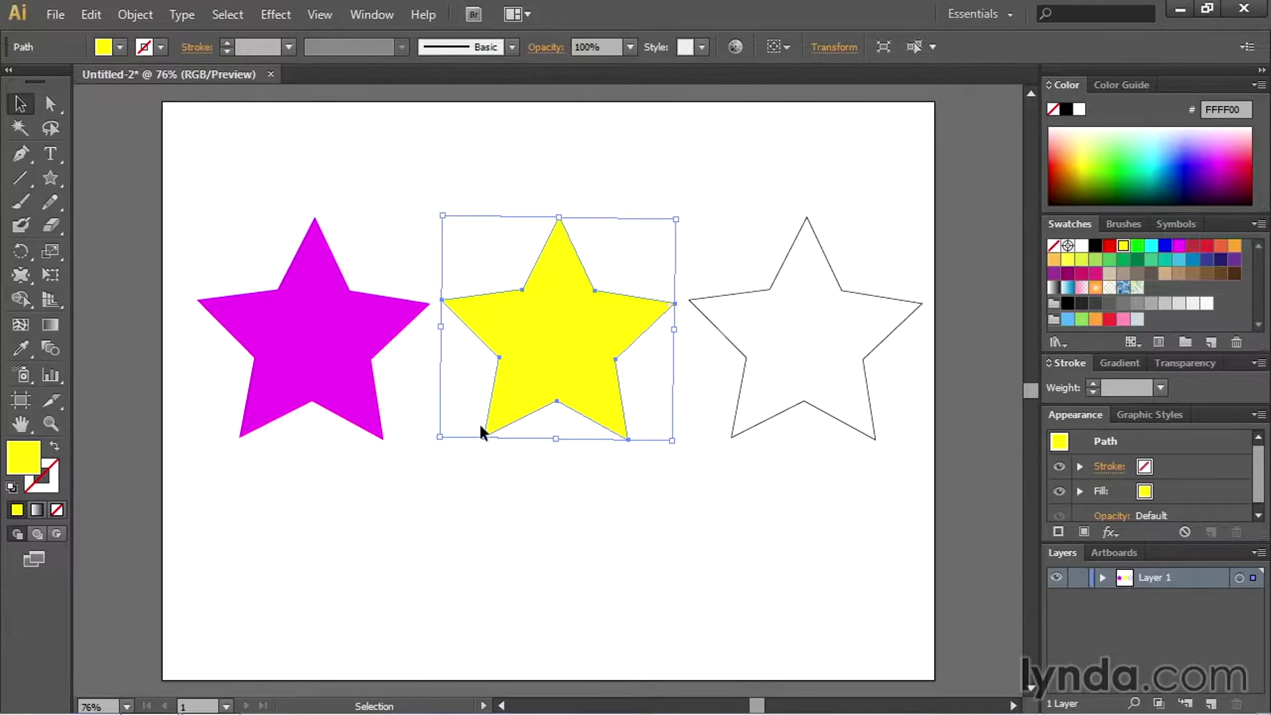
# Step: Make the right star green with no stroke, then deselect everything
pyautogui.click(760, 359)
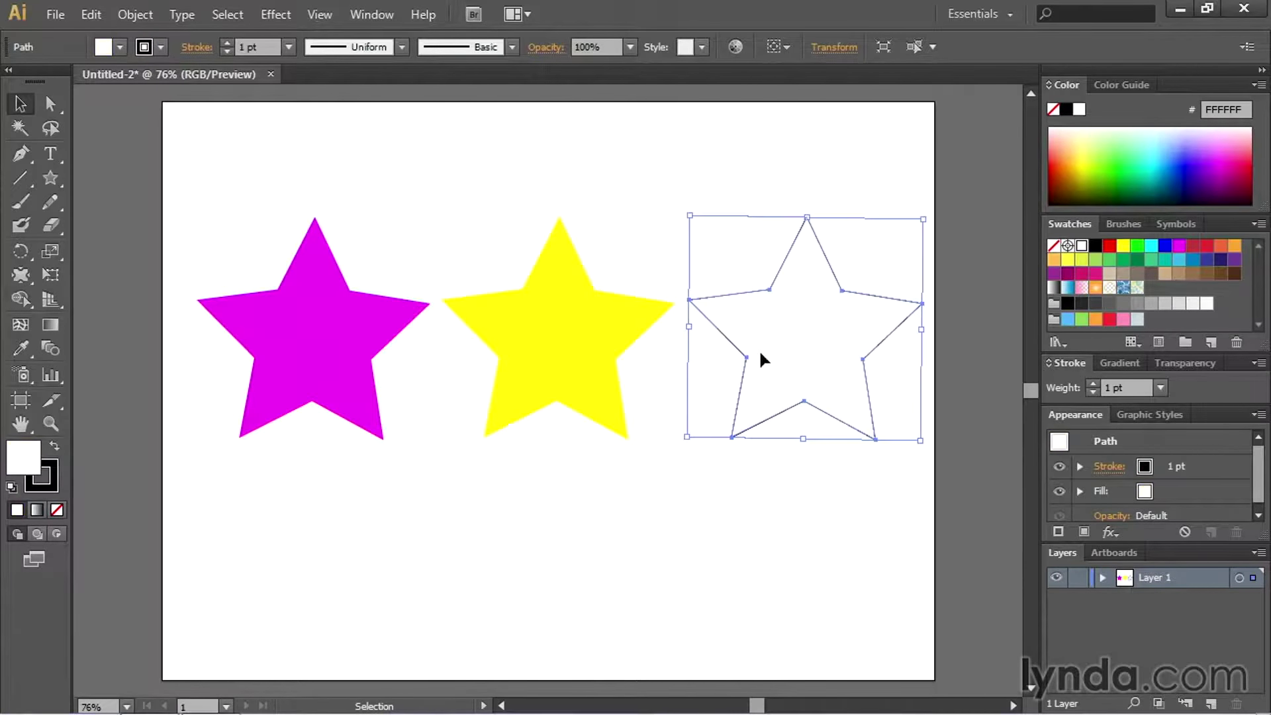
pyautogui.click(57, 507)
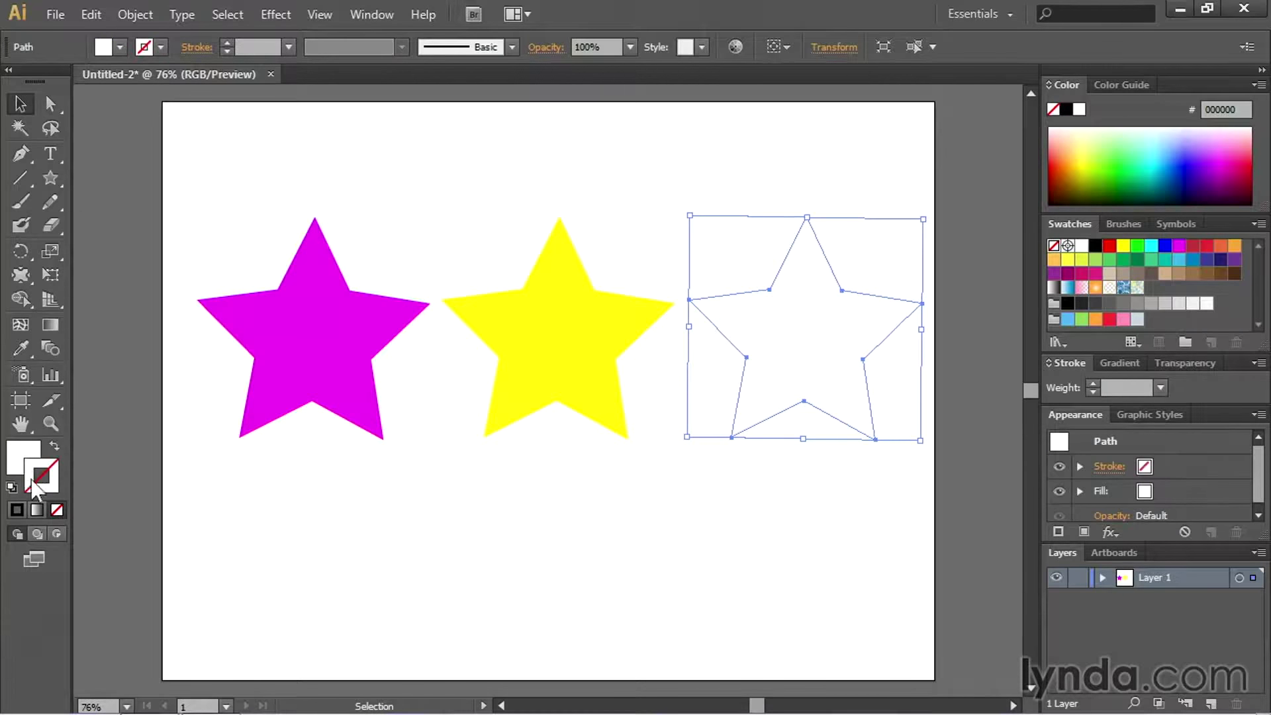
pyautogui.click(1138, 246)
pyautogui.click(520, 200)
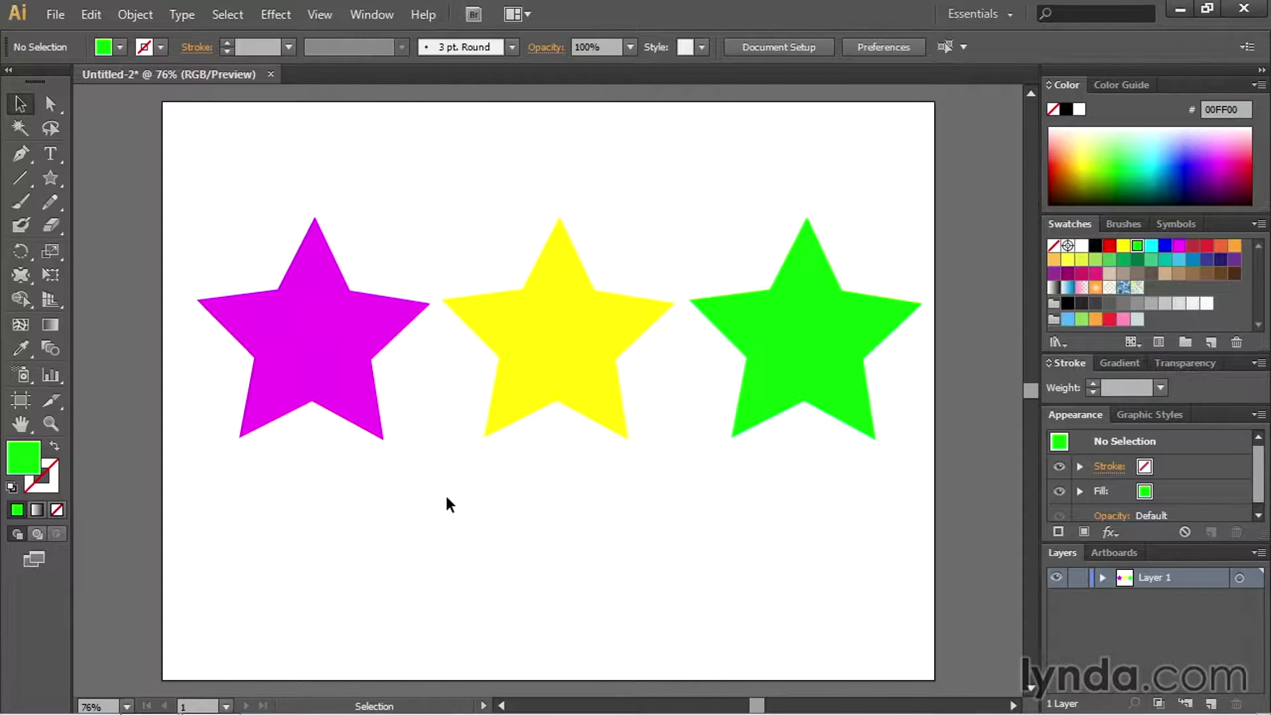
# Step: Select the magenta star and tear off the Width–Wrinkle tool flyout as a floating panel
pyautogui.click(327, 304)
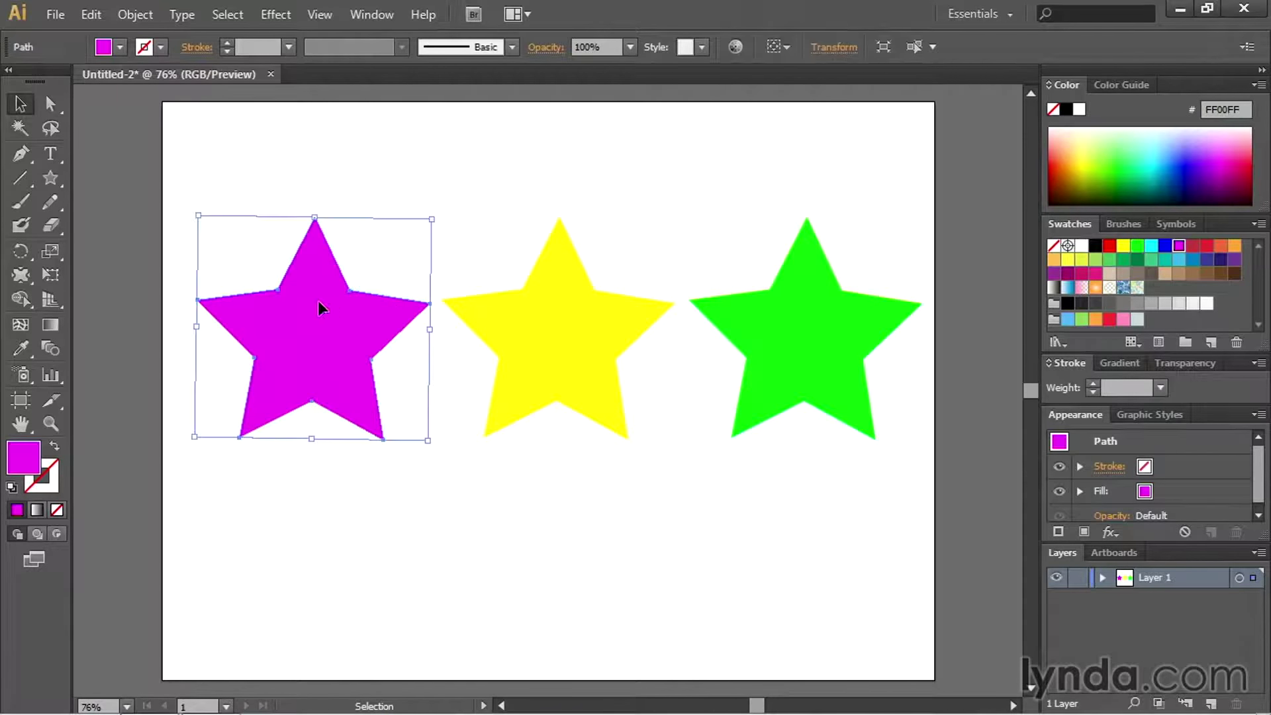
pyautogui.moveTo(26, 276); pyautogui.dragTo(81, 269)
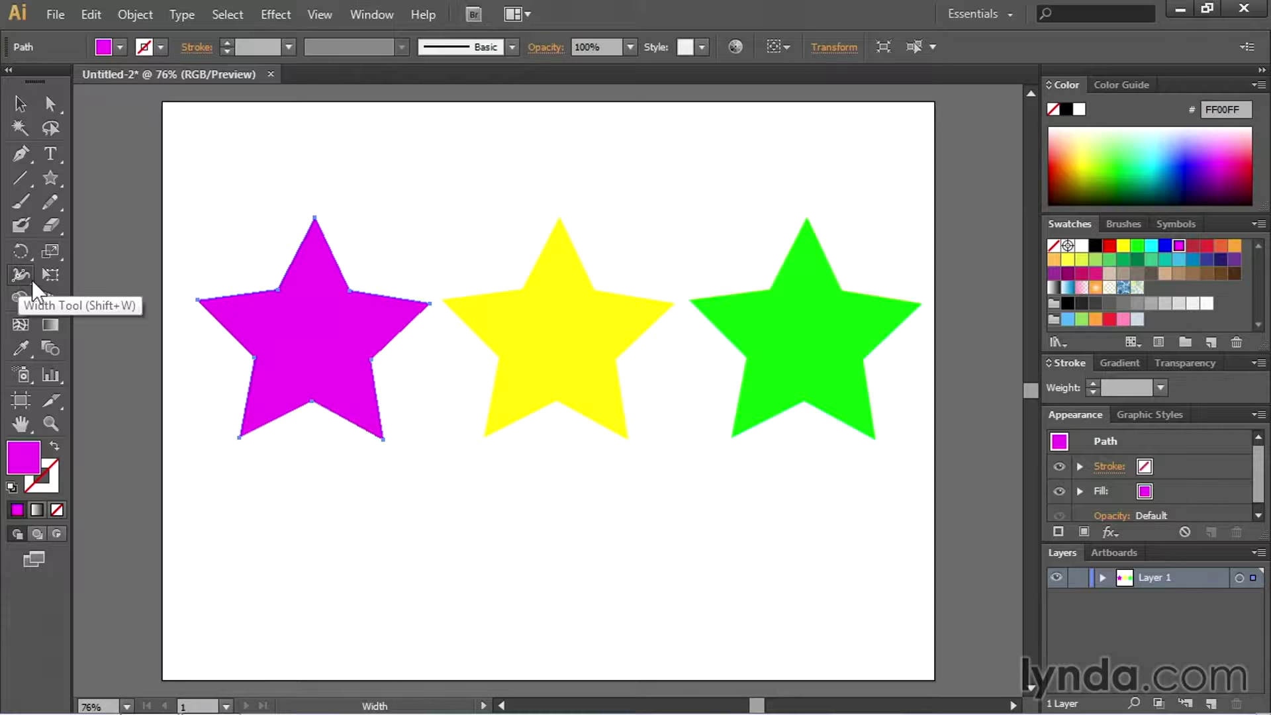
pyautogui.moveTo(28, 272); pyautogui.dragTo(220, 361)
pyautogui.moveTo(161, 286); pyautogui.dragTo(449, 128)
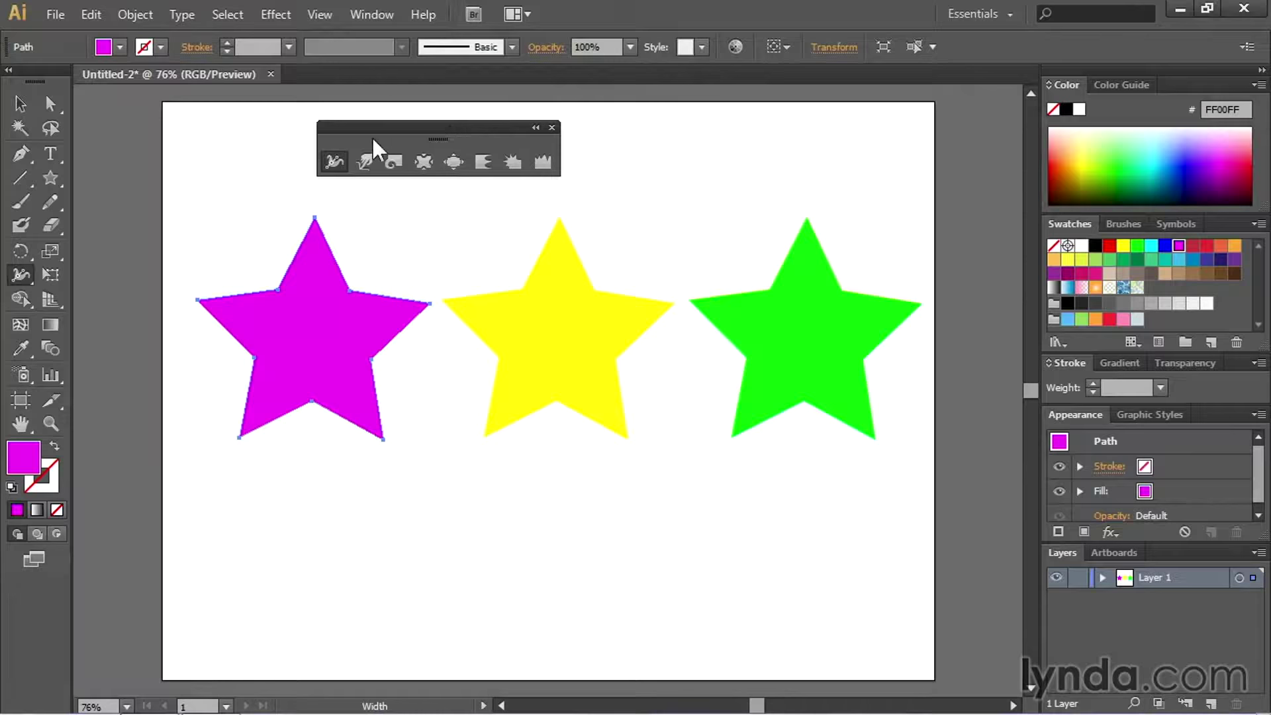
pyautogui.click(358, 170)
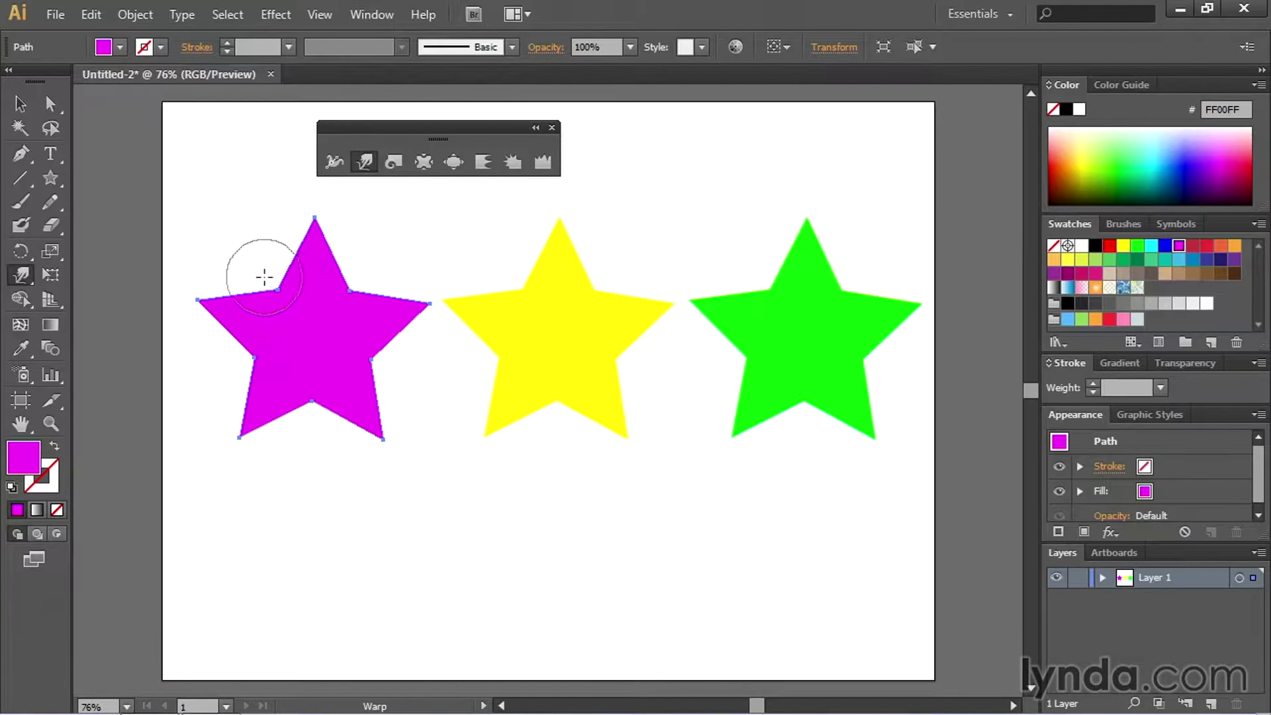
pyautogui.moveTo(264, 278); pyautogui.dragTo(332, 345)
pyautogui.moveTo(363, 265); pyautogui.dragTo(307, 372)
pyautogui.moveTo(309, 414); pyautogui.dragTo(326, 287)
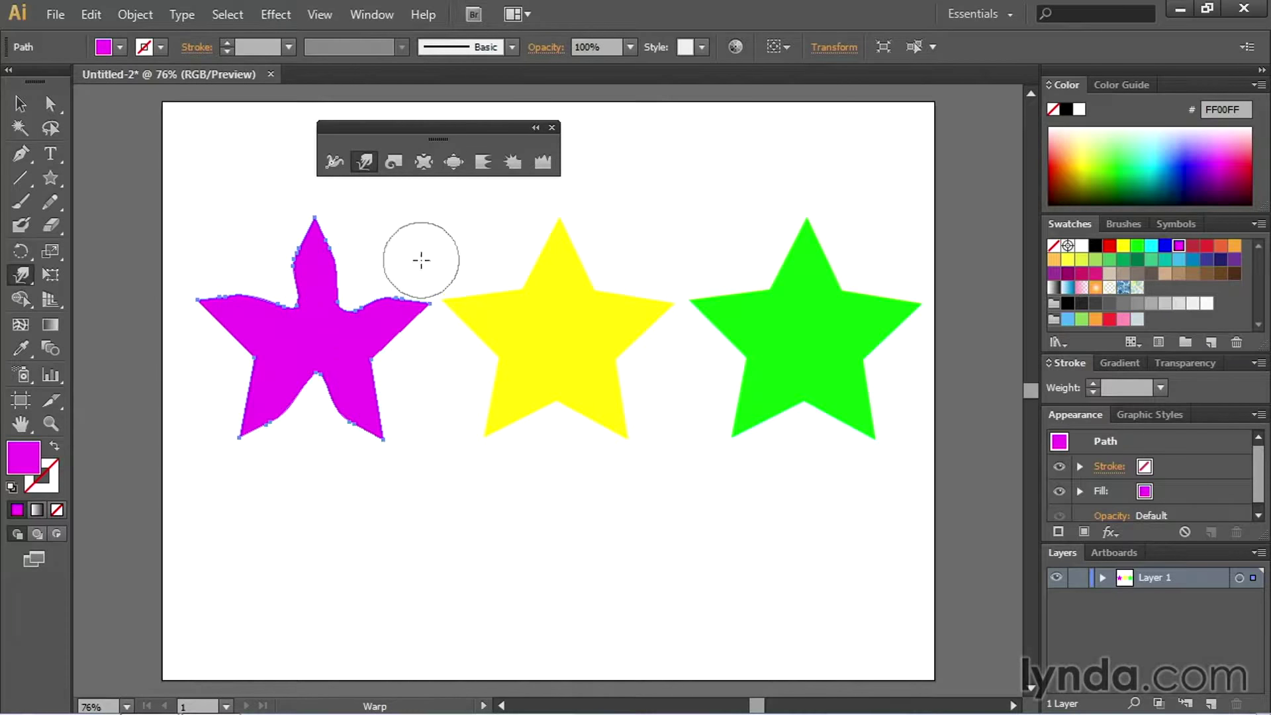
pyautogui.press('ctrl')
pyautogui.hotkey('ctrl', 'z')
pyautogui.hotkey('ctrl', 'z')
pyautogui.hotkey('ctrl', 'z')
pyautogui.hotkey('ctrl', 'z')
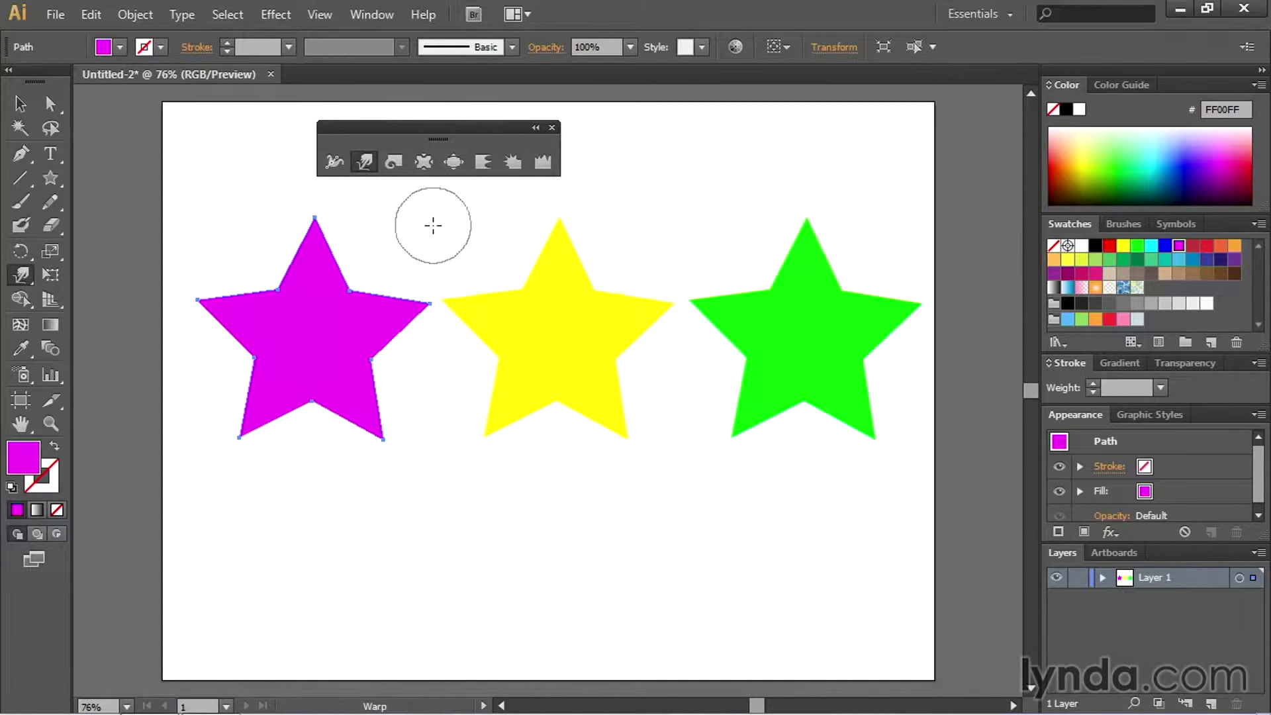
# Step: Twirl the magenta star's upper-left, upper-right and bottom edges into spirals with the Twirl Tool
pyautogui.click(393, 163)
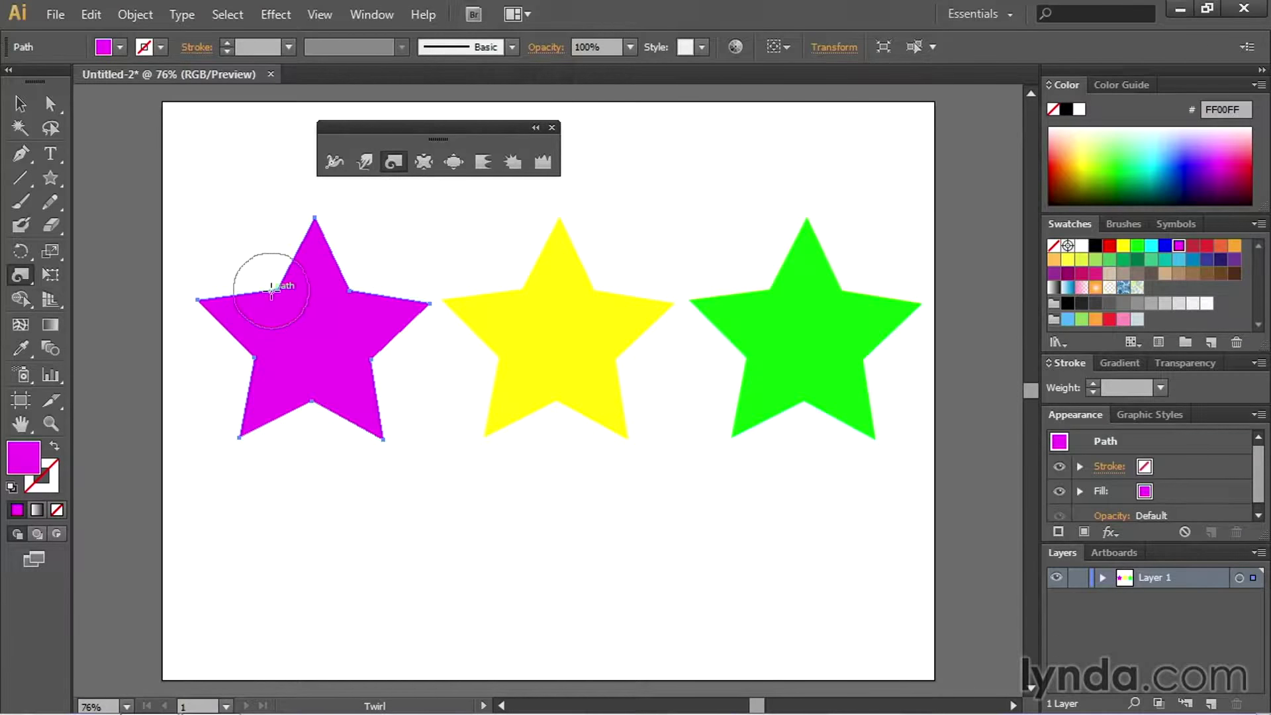
pyautogui.moveTo(271, 290); pyautogui.dragTo(272, 290)
pyautogui.moveTo(353, 289); pyautogui.dragTo(352, 290)
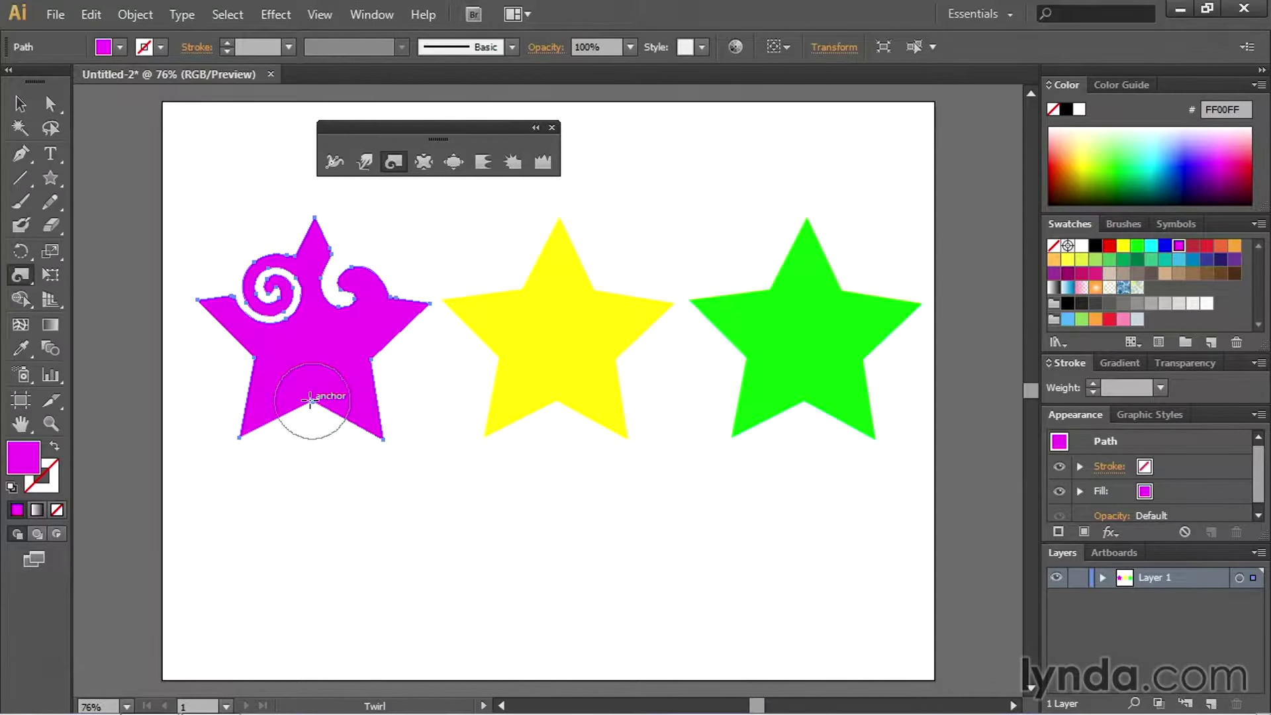
pyautogui.moveTo(310, 401); pyautogui.dragTo(309, 401)
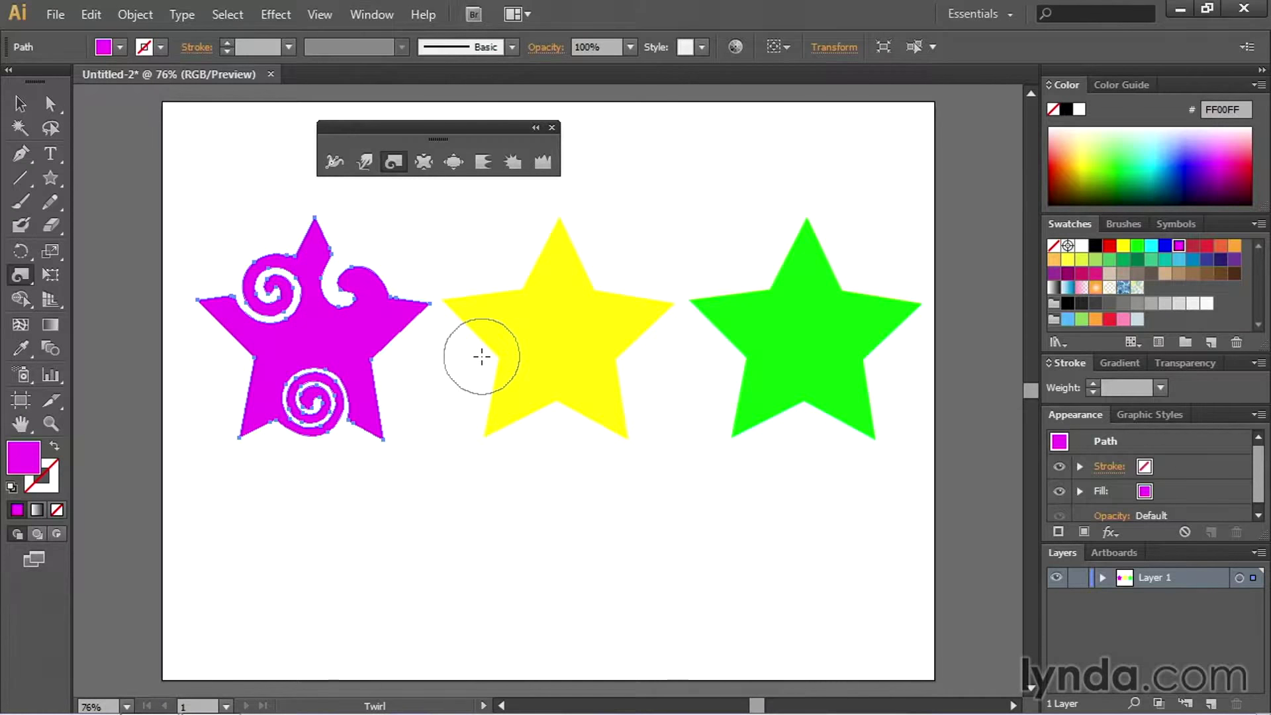
pyautogui.moveTo(486, 355); pyautogui.dragTo(495, 357)
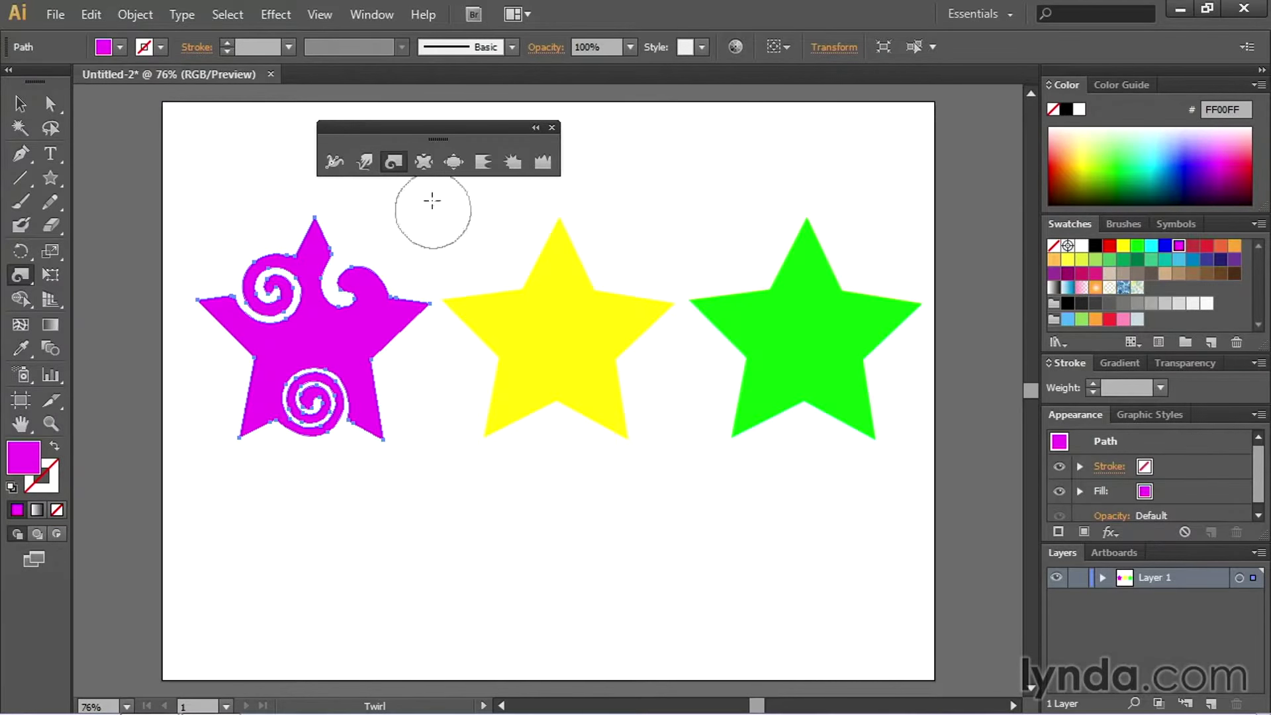
# Step: Select the yellow star and pinch it with the Pucker Tool into a slender five-petal flower
pyautogui.click(421, 160)
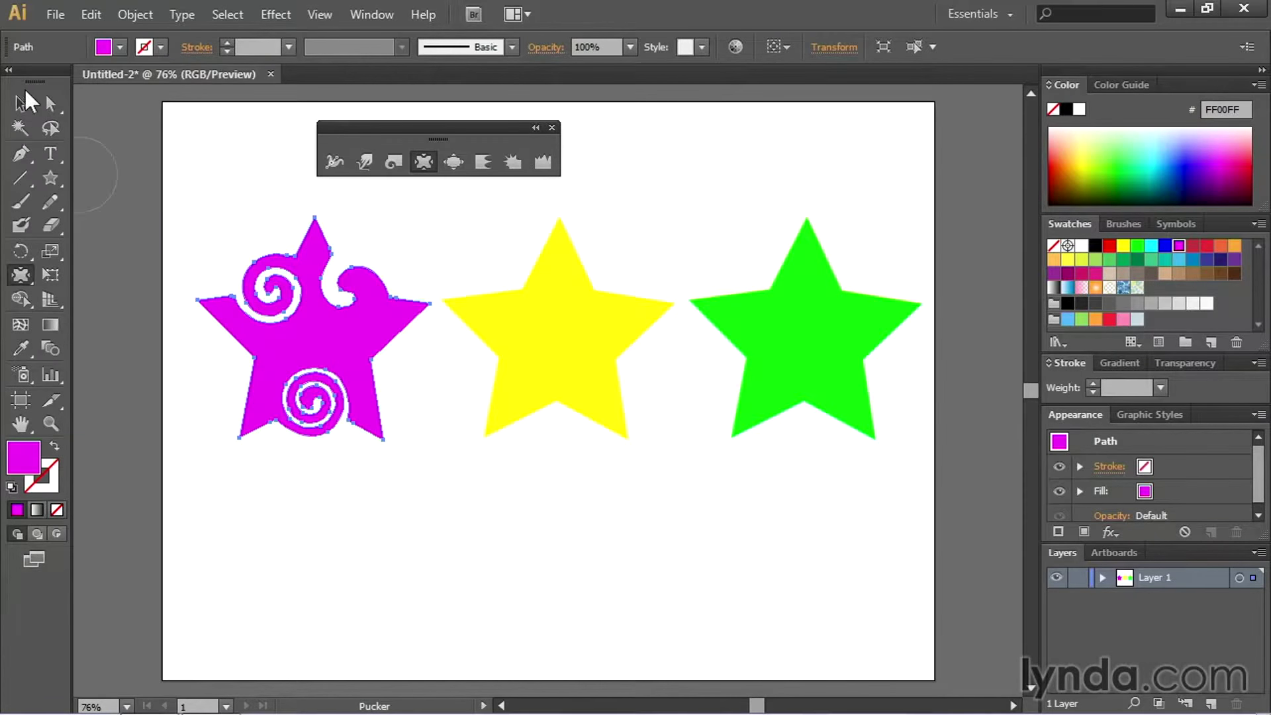
pyautogui.press('v')
pyautogui.click(555, 292)
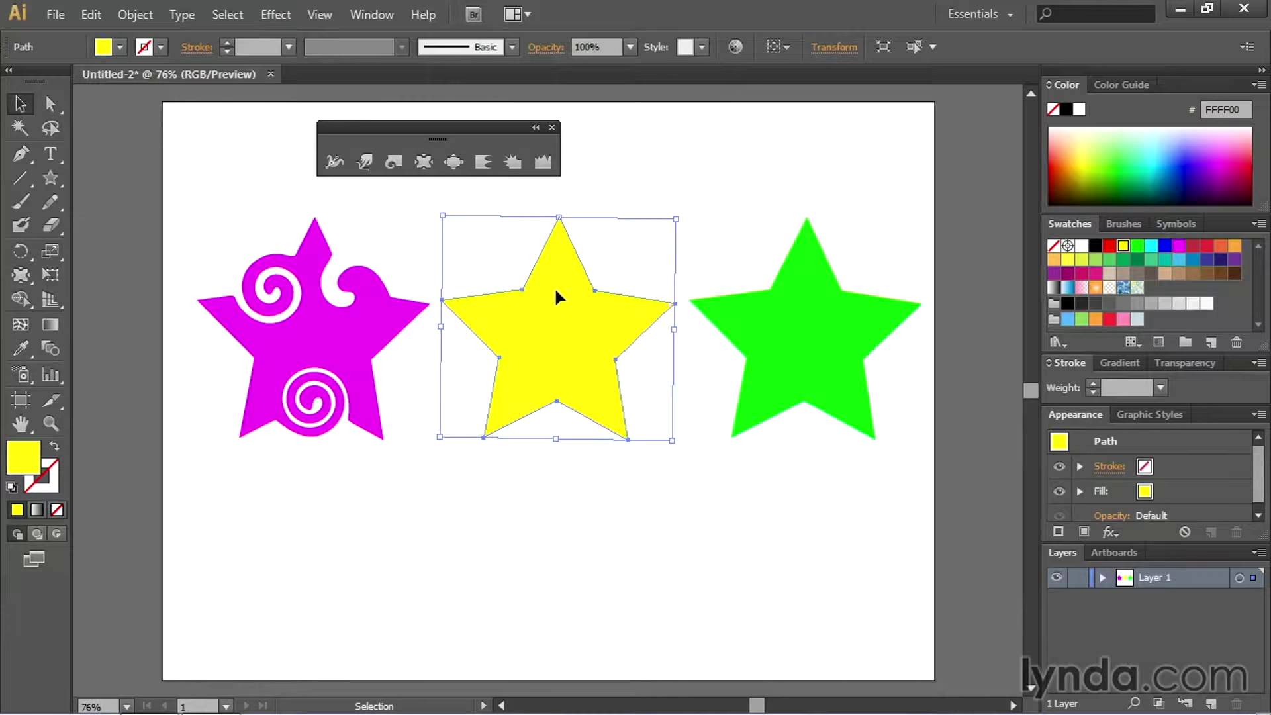
pyautogui.click(418, 165)
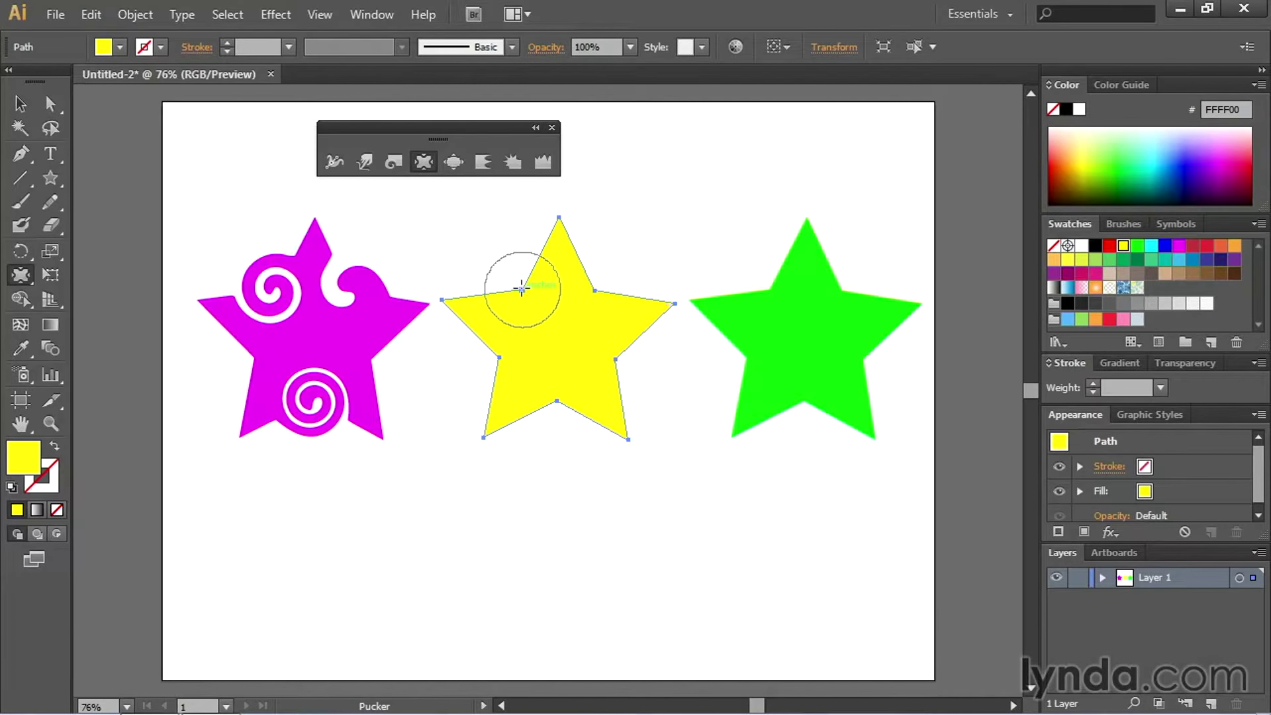
pyautogui.moveTo(521, 288)
pyautogui.mouseDown()
pyautogui.moveTo(582, 352)
pyautogui.moveTo(615, 364)
pyautogui.moveTo(548, 327)
pyautogui.moveTo(559, 328)
pyautogui.moveTo(500, 358)
pyautogui.moveTo(547, 341)
pyautogui.moveTo(587, 384)
pyautogui.moveTo(547, 417)
pyautogui.moveTo(558, 377)
pyautogui.moveTo(539, 360)
pyautogui.moveTo(647, 466)
pyautogui.mouseUp()
pyautogui.moveTo(597, 284); pyautogui.dragTo(556, 350)
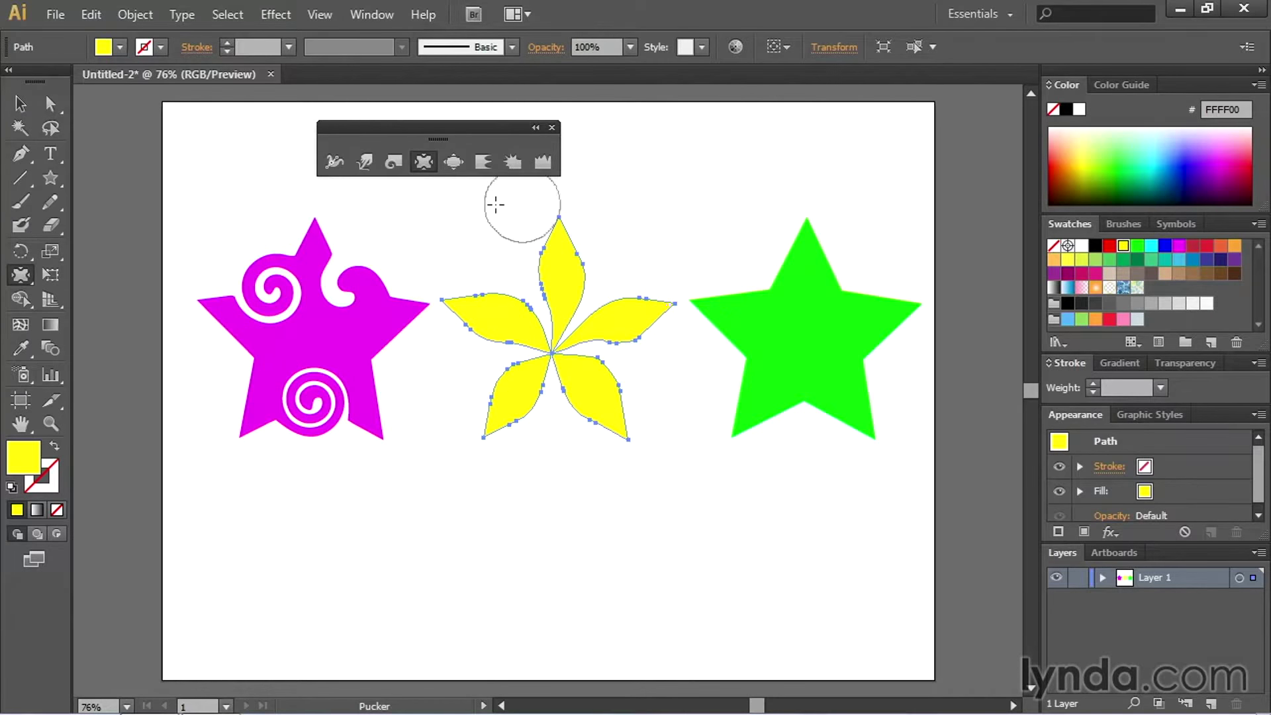
pyautogui.click(453, 161)
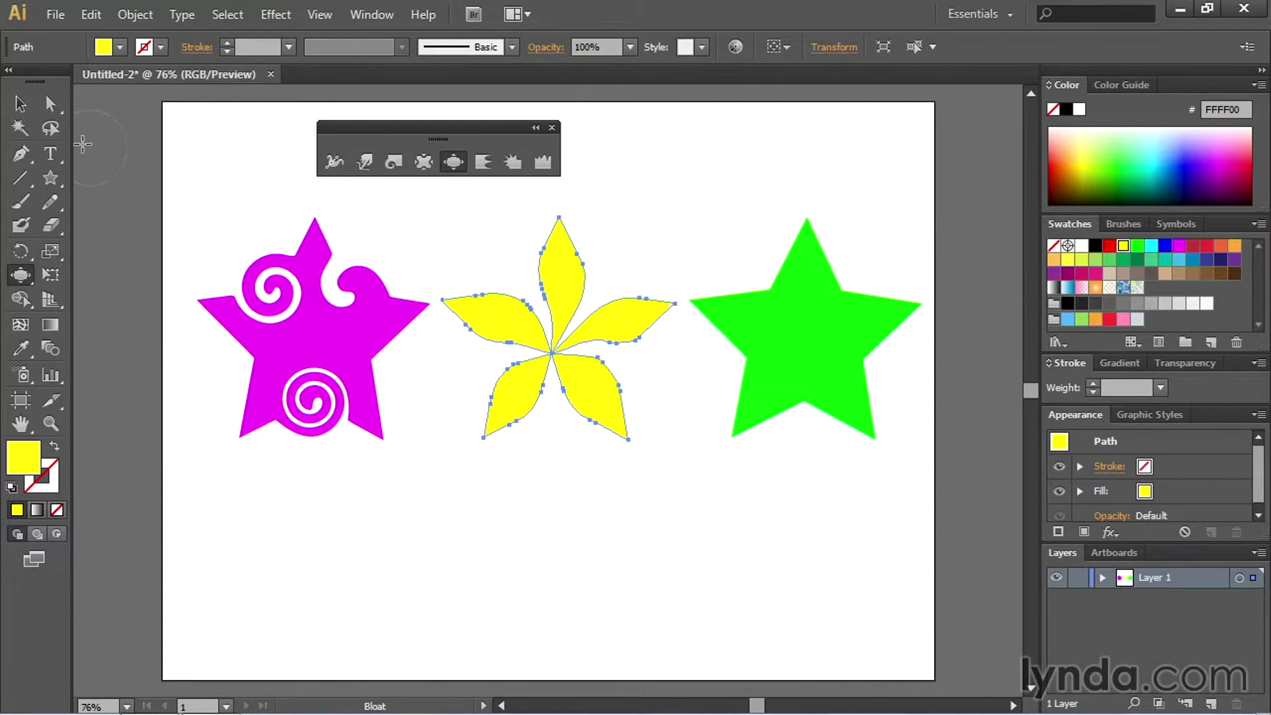
# Step: Bloat the green star's four outer points and top into round lobes and a rounded head
pyautogui.click(22, 105)
pyautogui.click(764, 288)
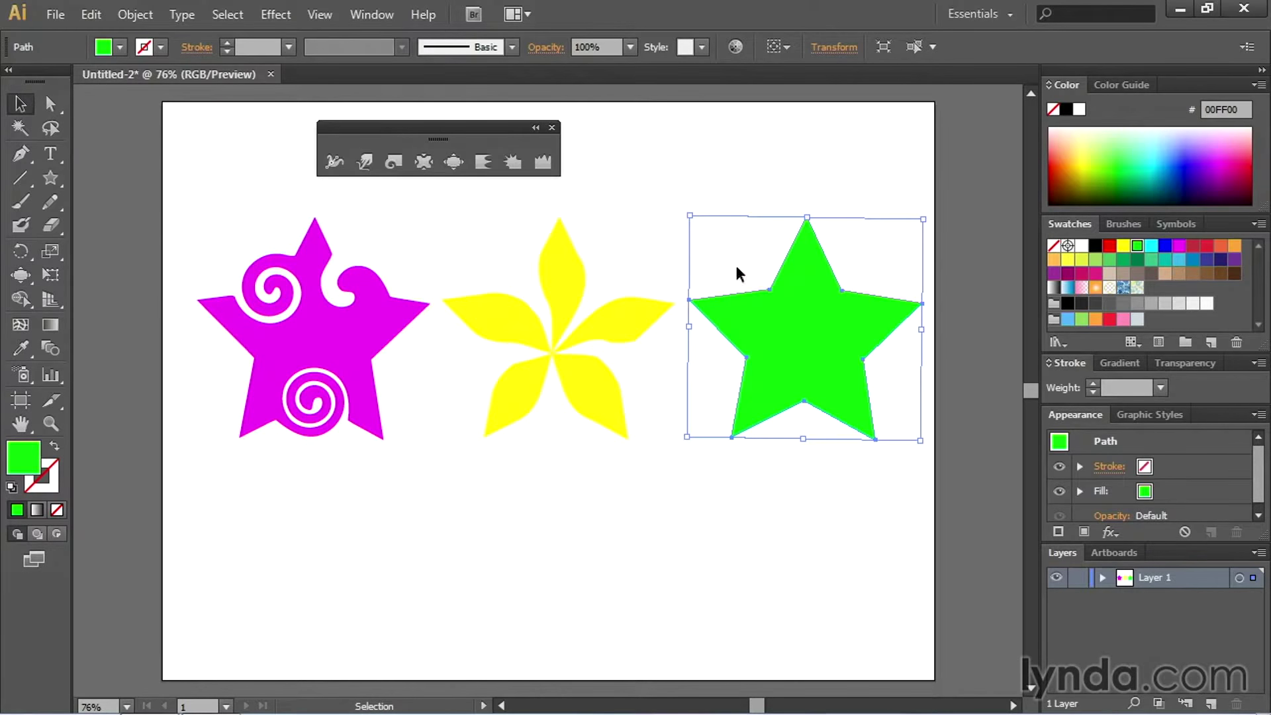
pyautogui.click(454, 162)
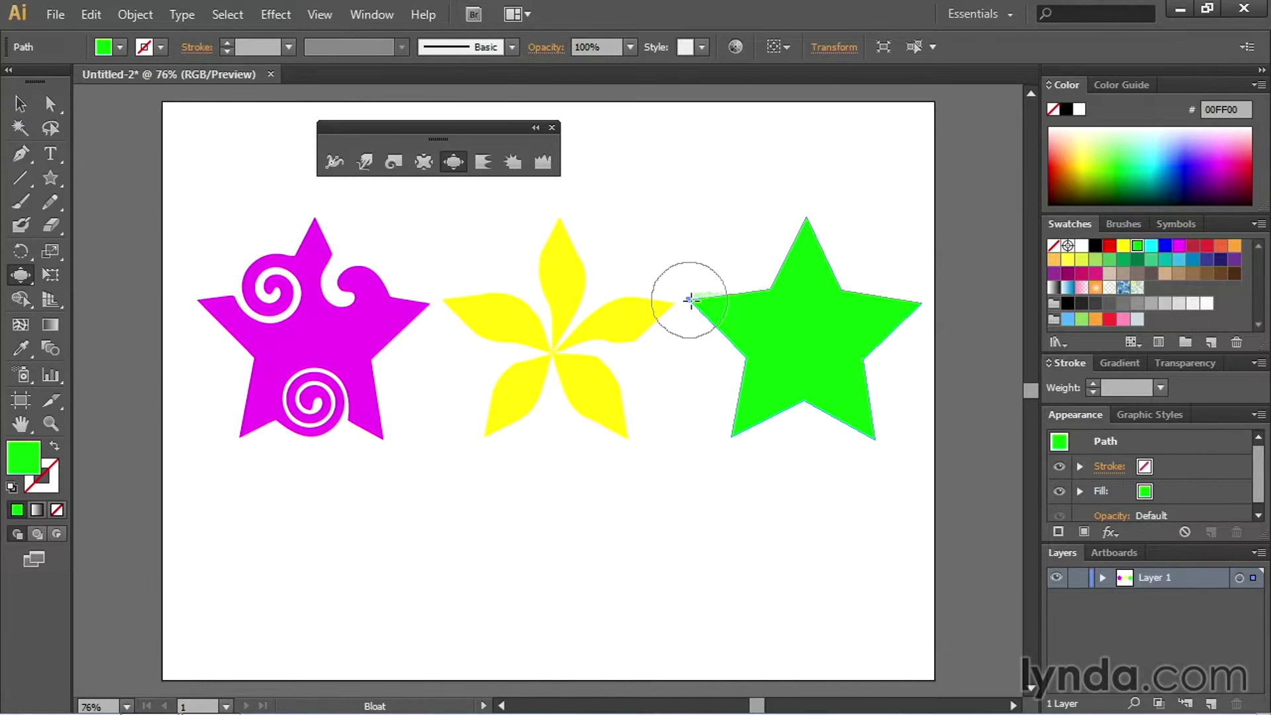
pyautogui.moveTo(690, 300); pyautogui.dragTo(706, 291)
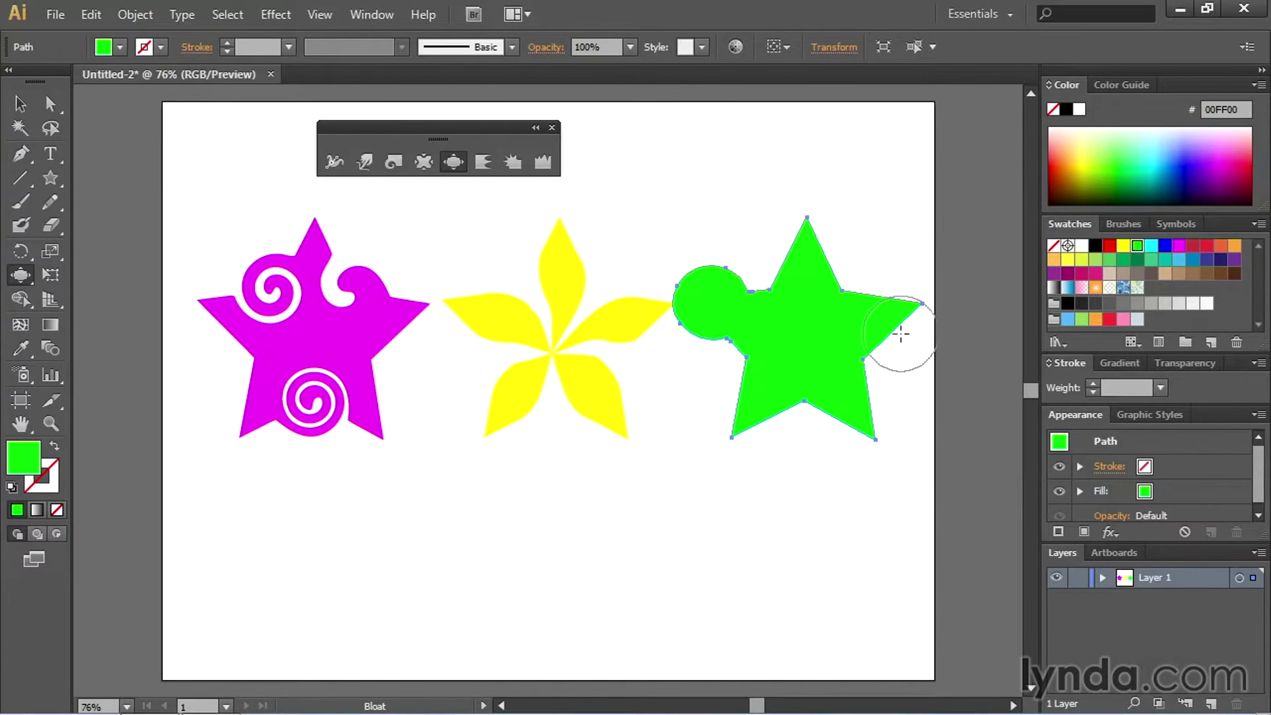
pyautogui.moveTo(900, 334); pyautogui.dragTo(913, 301)
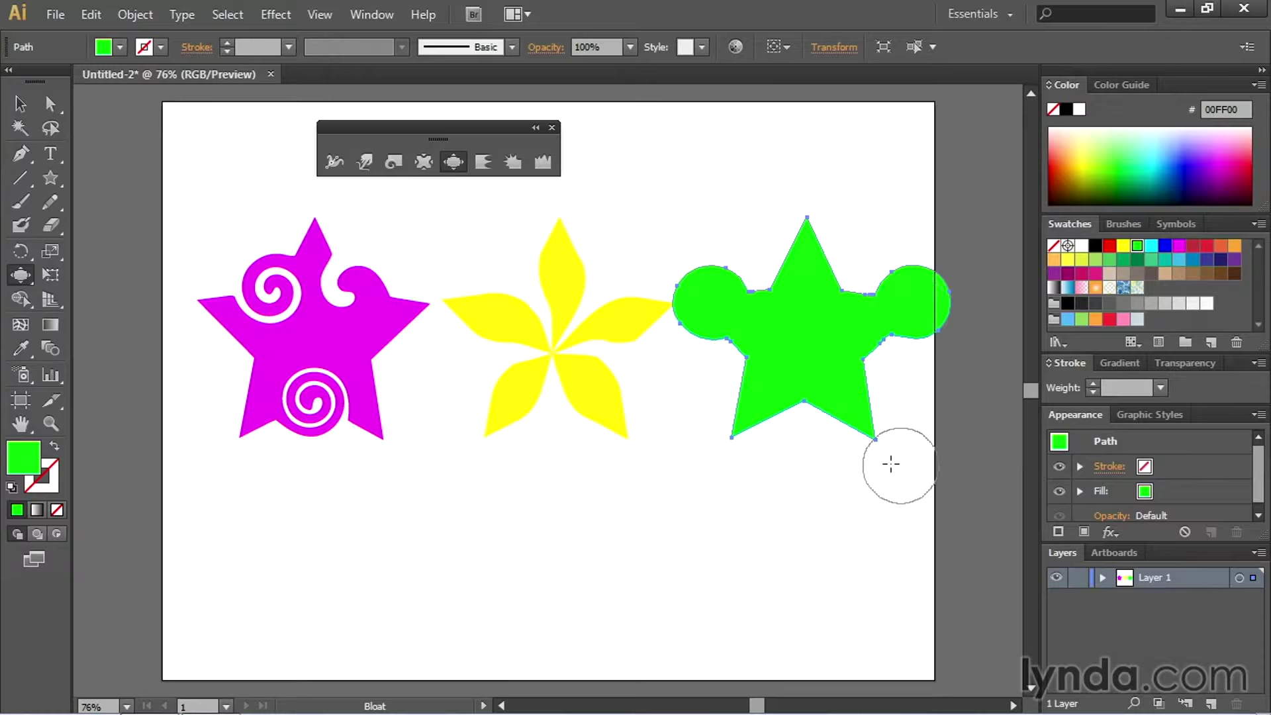
pyautogui.moveTo(742, 427); pyautogui.dragTo(734, 432)
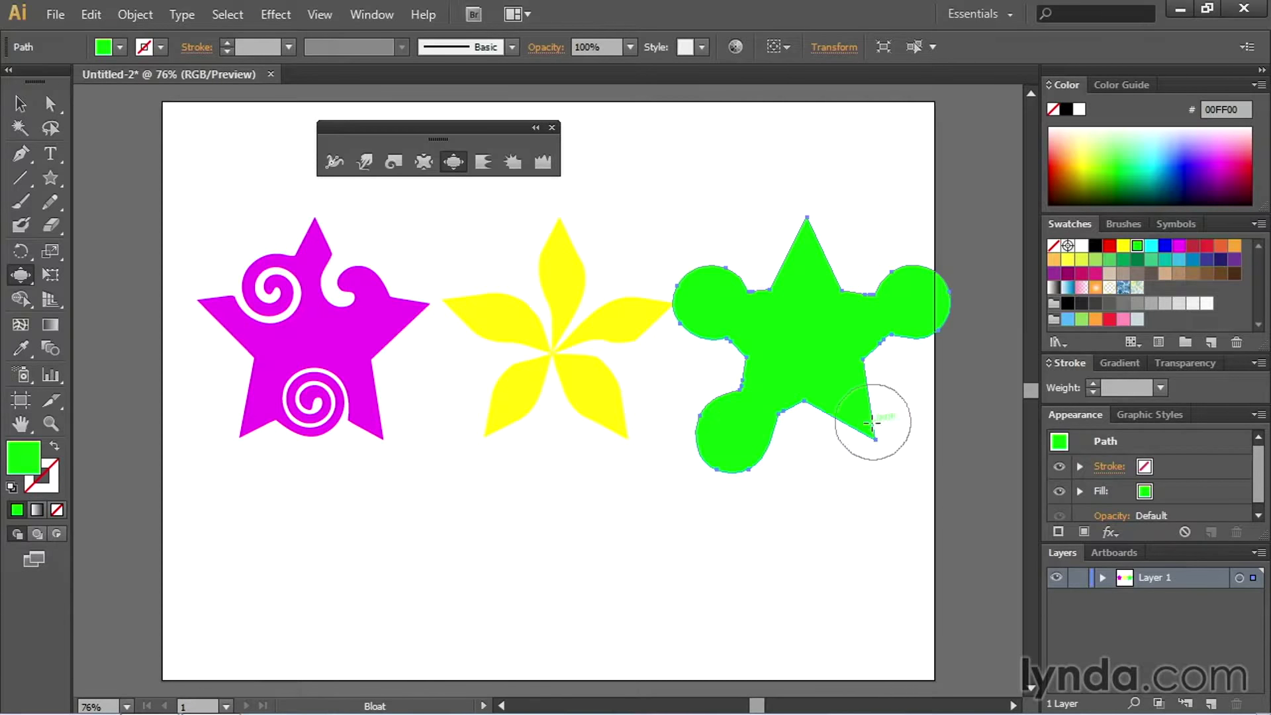
pyautogui.moveTo(869, 424); pyautogui.dragTo(890, 445)
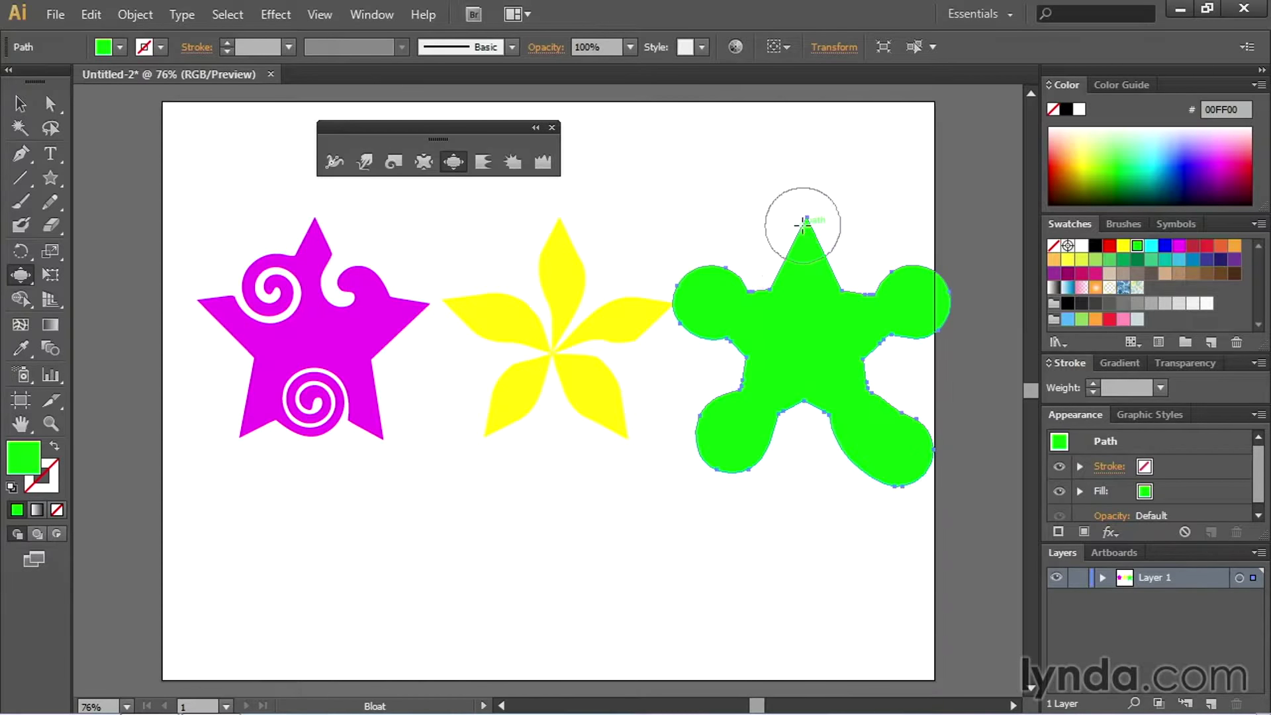
pyautogui.moveTo(805, 226)
pyautogui.mouseDown()
pyautogui.moveTo(864, 230)
pyautogui.moveTo(867, 265)
pyautogui.moveTo(862, 219)
pyautogui.moveTo(811, 206)
pyautogui.moveTo(772, 206)
pyautogui.moveTo(781, 270)
pyautogui.moveTo(774, 256)
pyautogui.moveTo(776, 215)
pyautogui.moveTo(793, 197)
pyautogui.moveTo(809, 201)
pyautogui.moveTo(814, 264)
pyautogui.mouseUp()
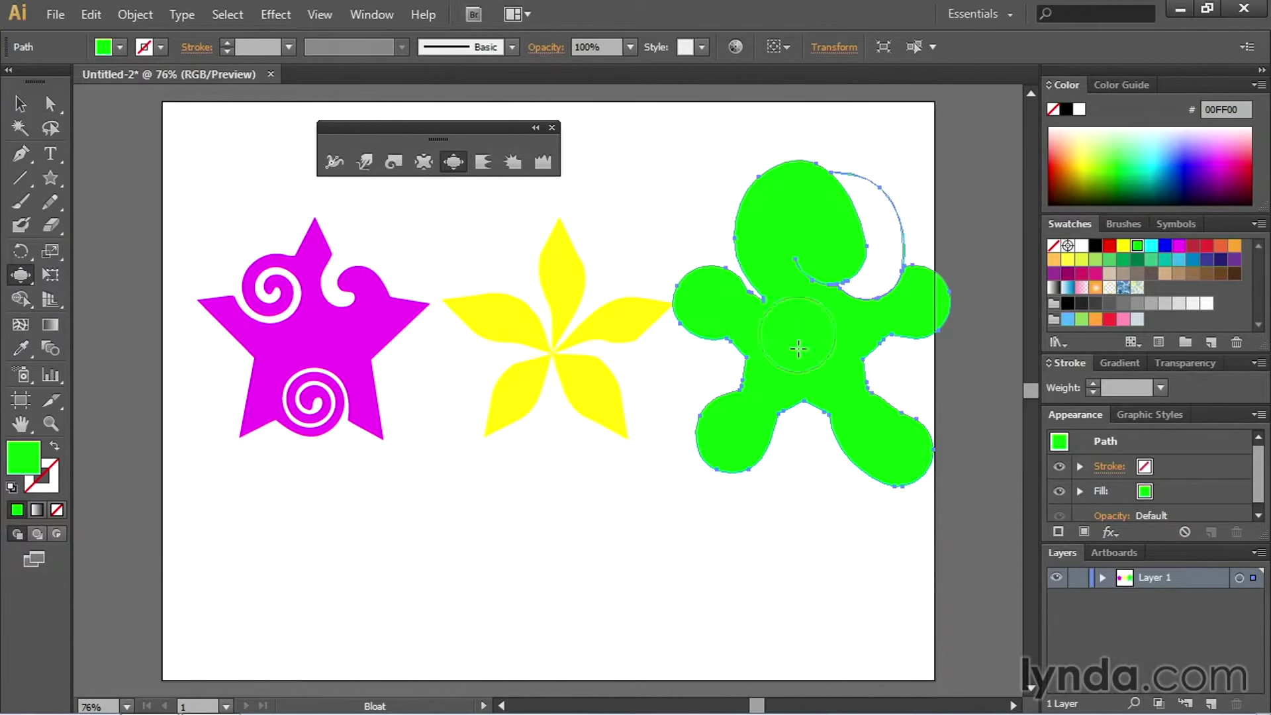
pyautogui.moveTo(802, 342)
pyautogui.mouseDown()
pyautogui.moveTo(795, 251)
pyautogui.moveTo(820, 298)
pyautogui.moveTo(861, 283)
pyautogui.mouseUp()
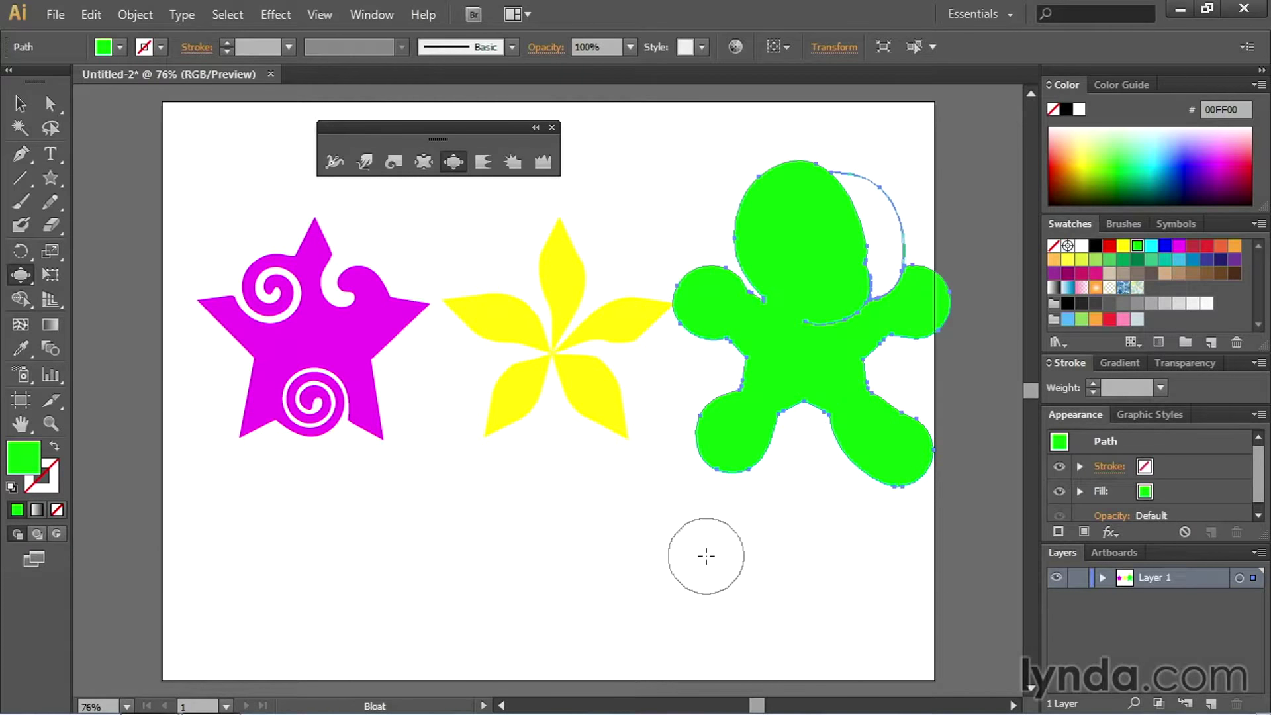
pyautogui.click(20, 103)
pyautogui.click(250, 169)
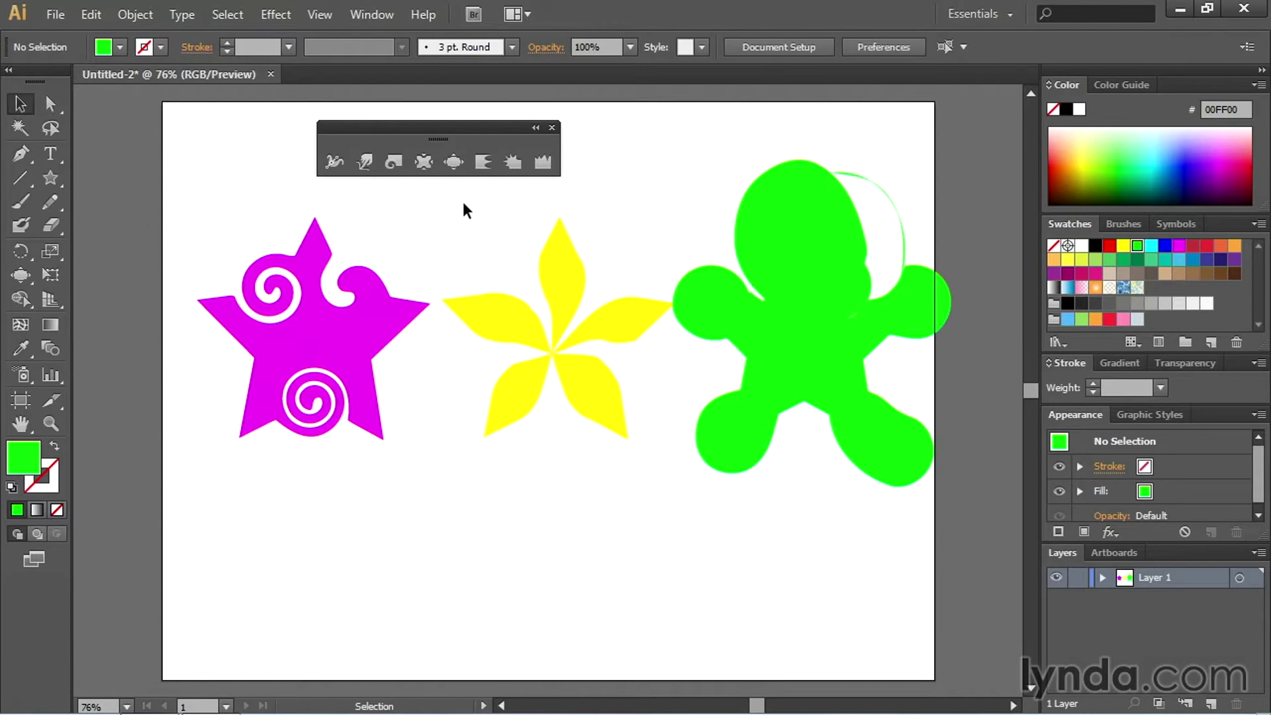
# Step: Set Twirl Tool options: 200×200 brush, 100% intensity, 75° twirl rate, detail 5, simplify 75
pyautogui.doubleClick(393, 166)
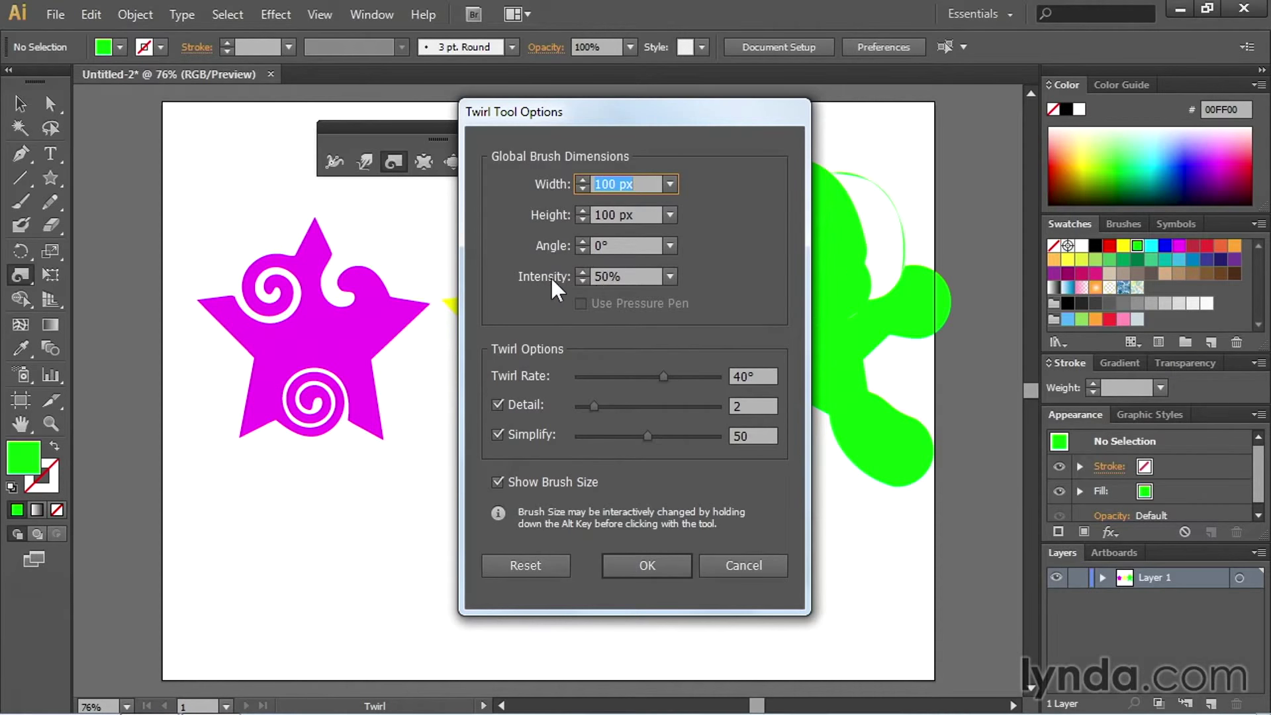
pyautogui.click(669, 277)
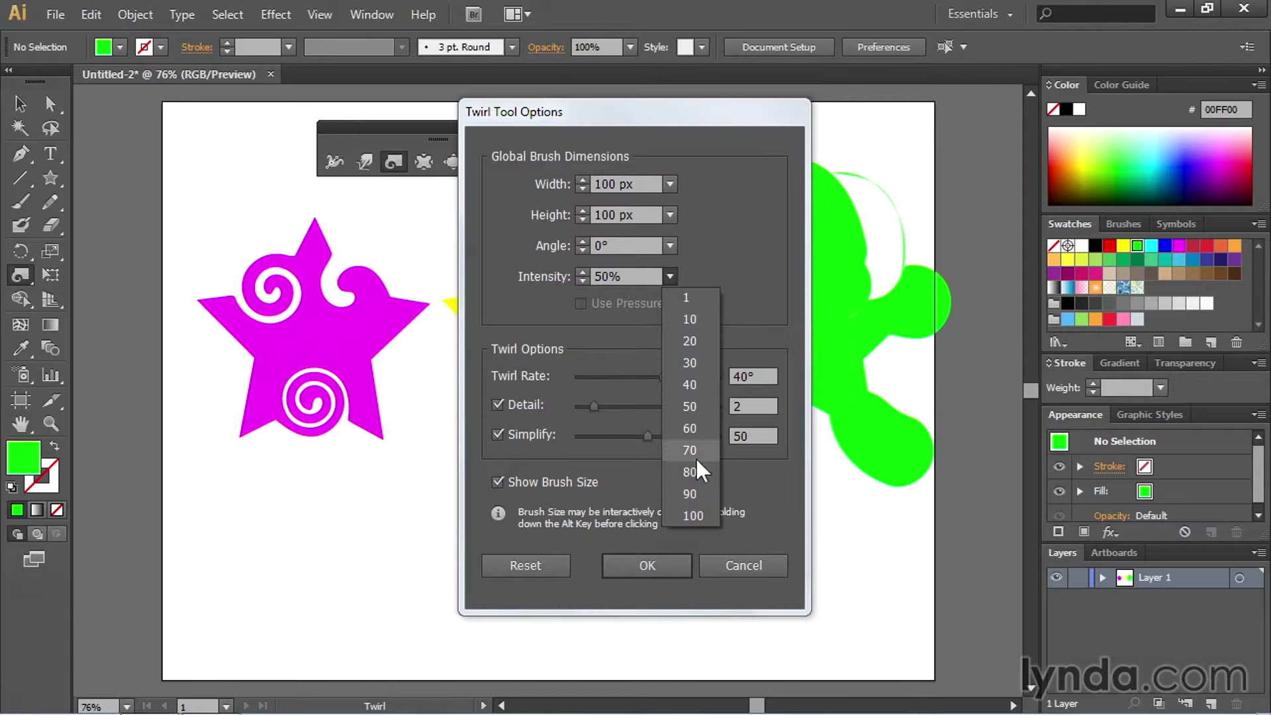
pyautogui.click(697, 516)
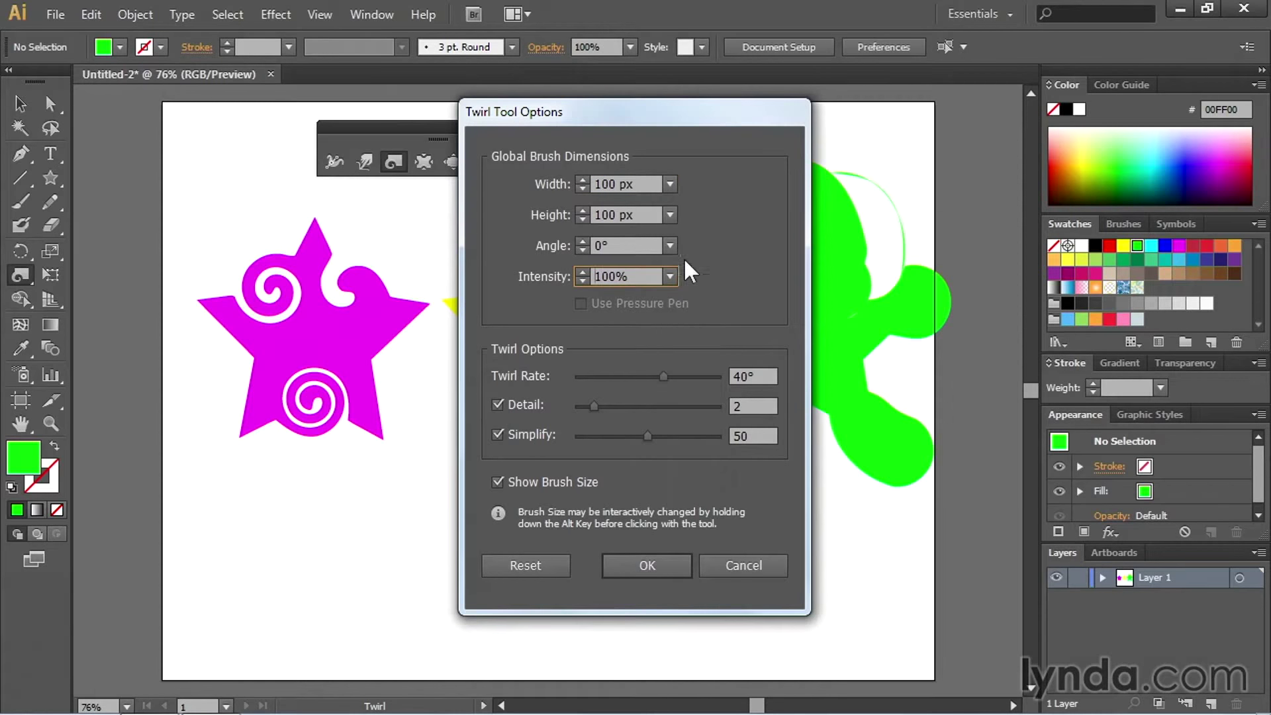
pyautogui.click(668, 185)
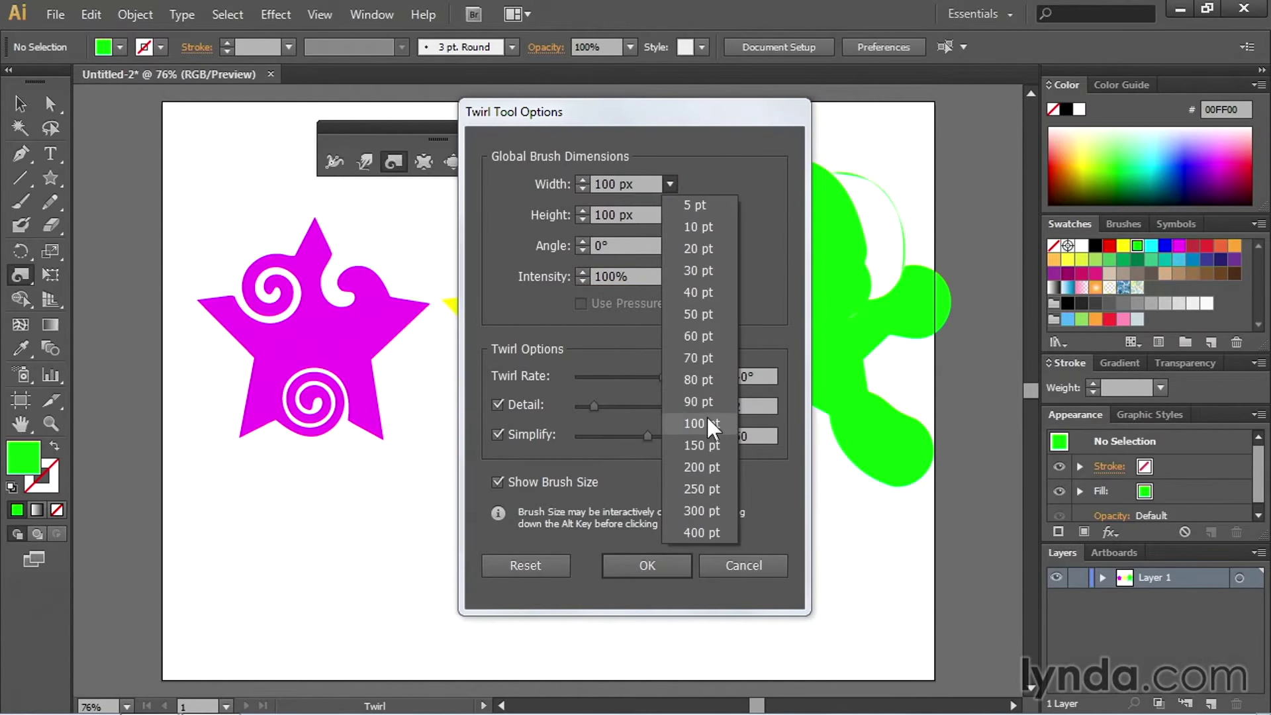
pyautogui.click(706, 467)
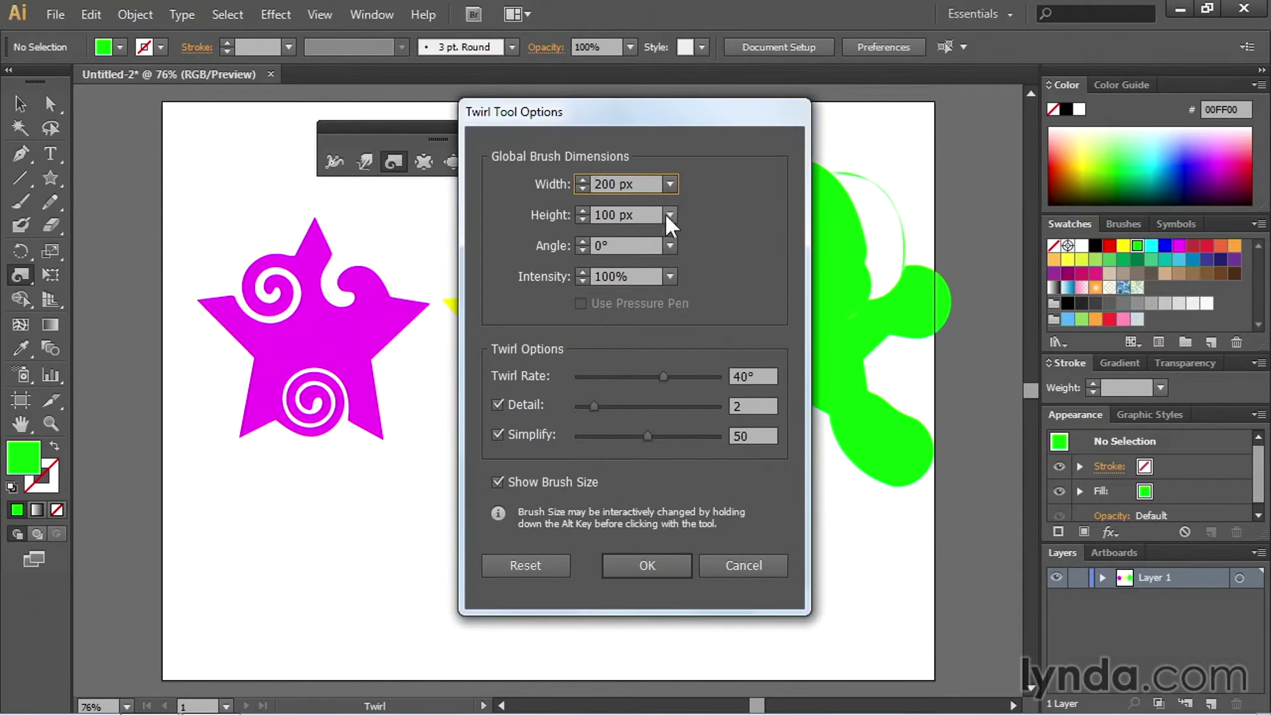
pyautogui.click(669, 215)
pyautogui.click(702, 497)
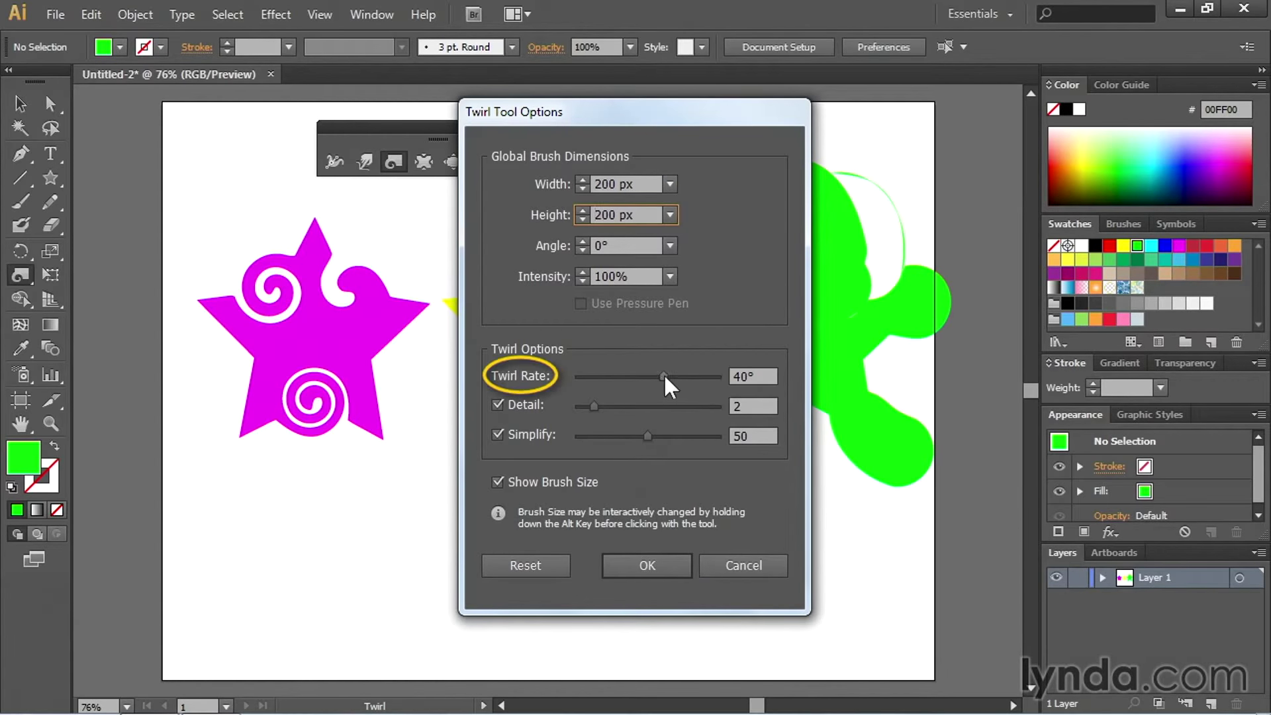
pyautogui.moveTo(665, 377); pyautogui.dragTo(677, 381)
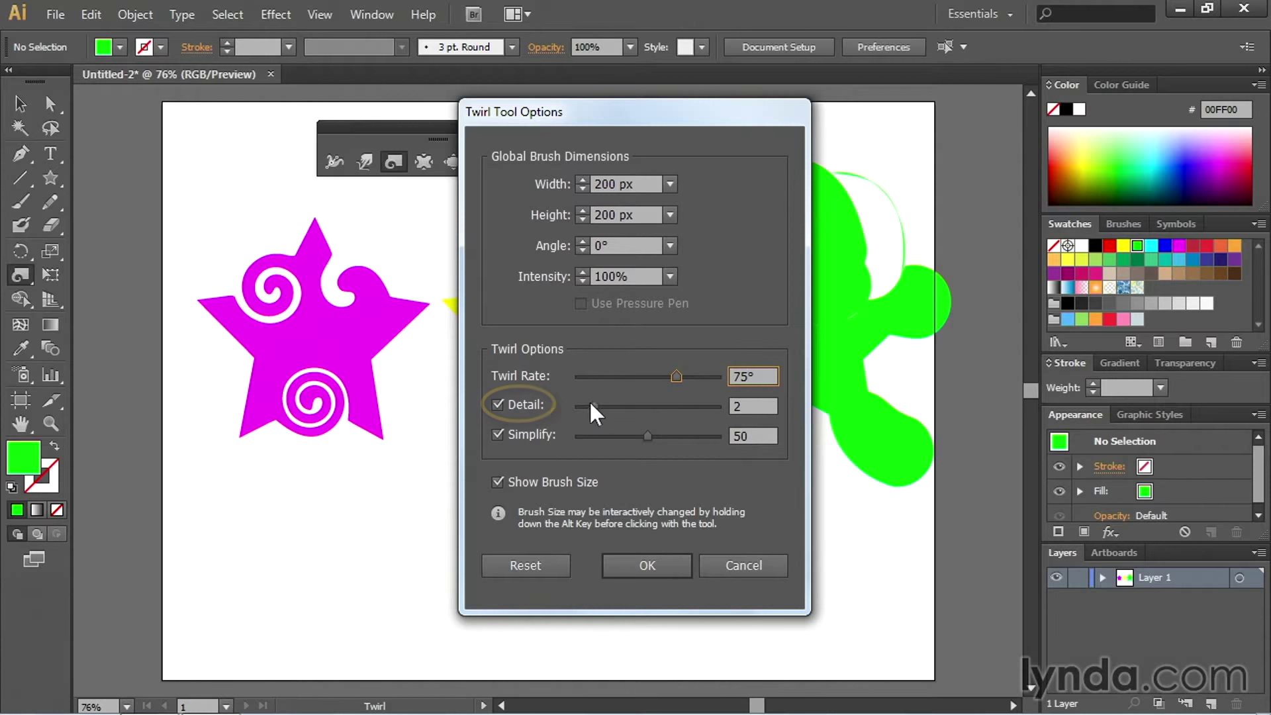
pyautogui.moveTo(590, 402); pyautogui.dragTo(637, 408)
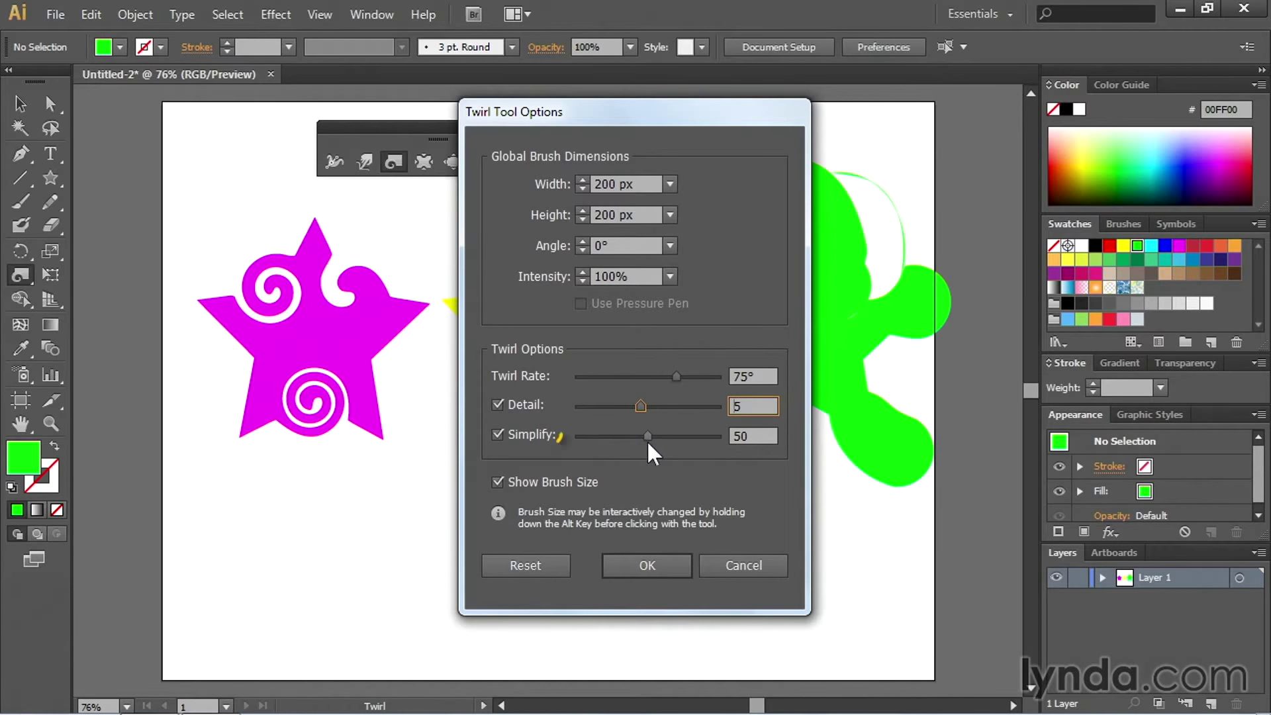
pyautogui.moveTo(646, 436); pyautogui.dragTo(679, 434)
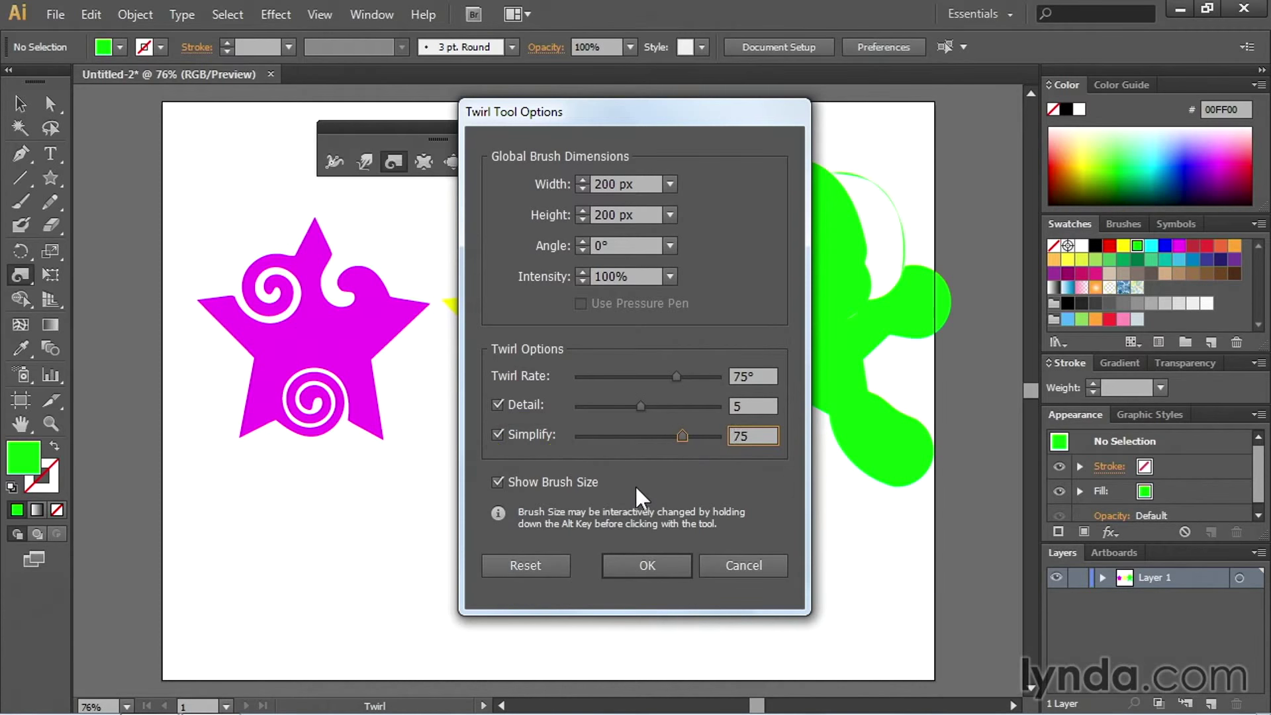
pyautogui.click(647, 564)
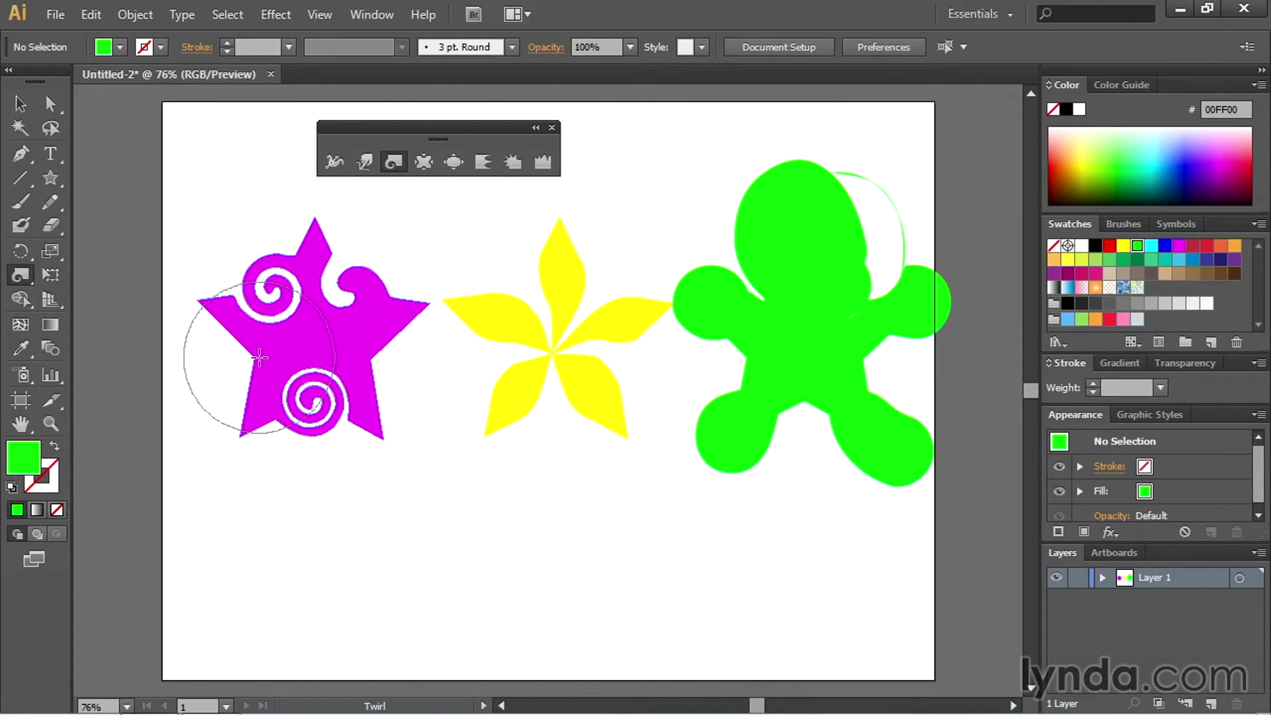
# Step: Twirl big spirals into the magenta star's left side and right tip, the green arm, and two yellow petals
pyautogui.moveTo(259, 357); pyautogui.dragTo(259, 358)
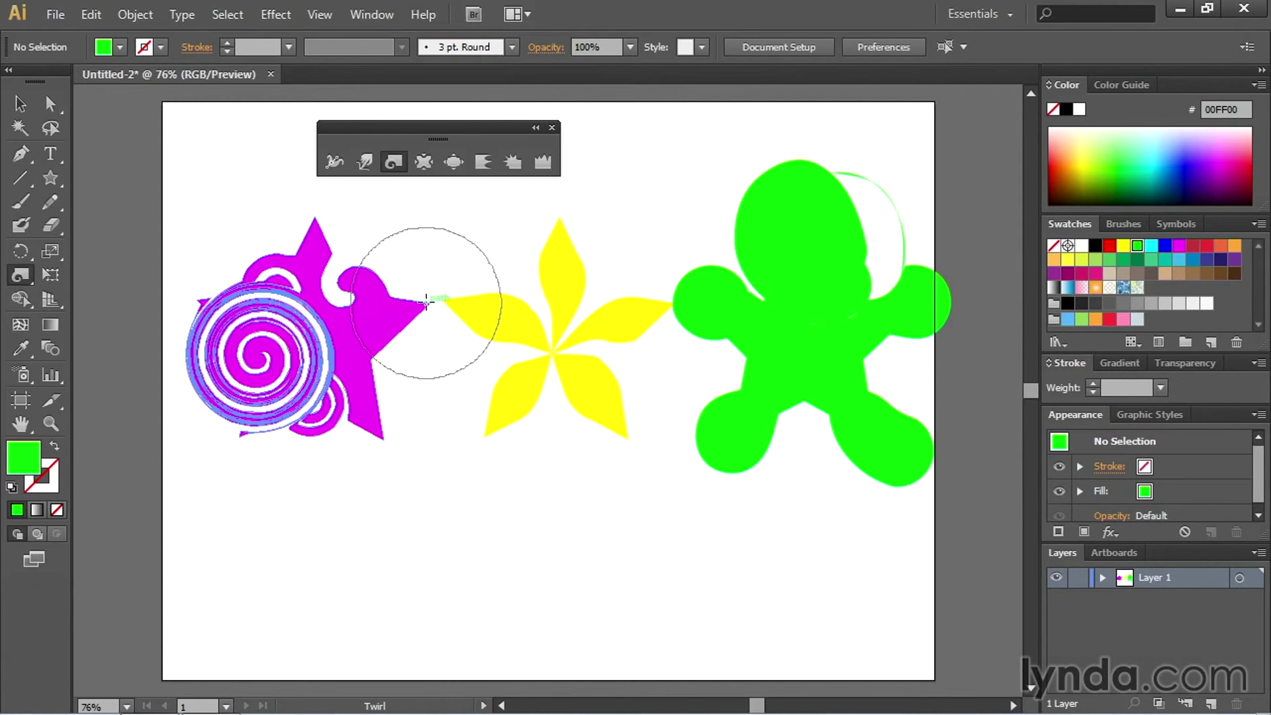
pyautogui.moveTo(427, 301); pyautogui.dragTo(426, 301)
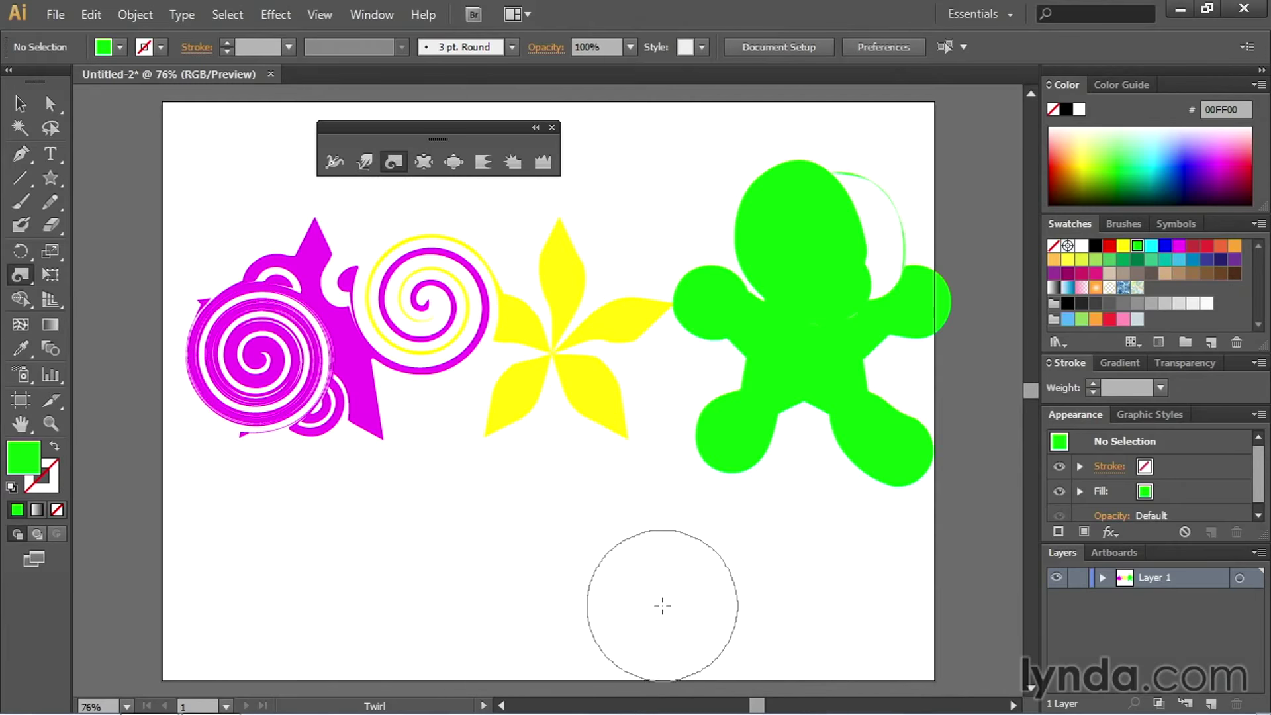
pyautogui.moveTo(689, 307); pyautogui.dragTo(677, 303)
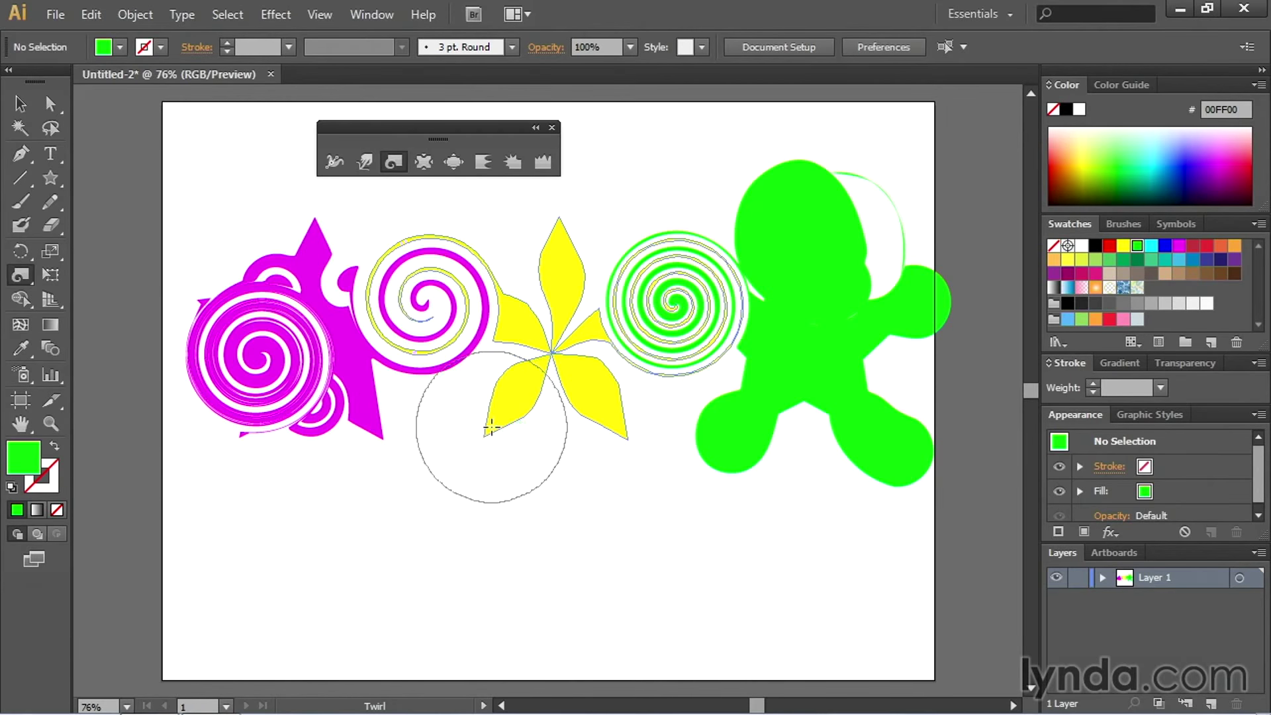
pyautogui.moveTo(488, 427); pyautogui.dragTo(492, 429)
pyautogui.moveTo(625, 434); pyautogui.dragTo(626, 434)
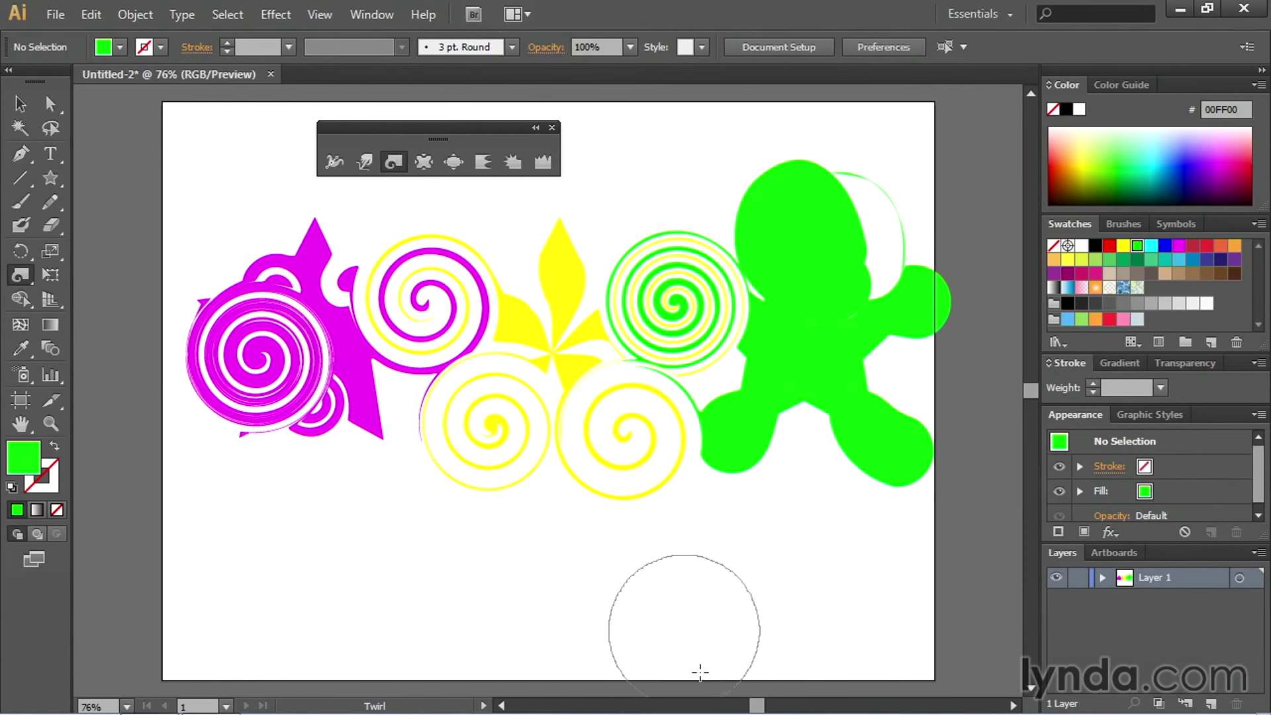